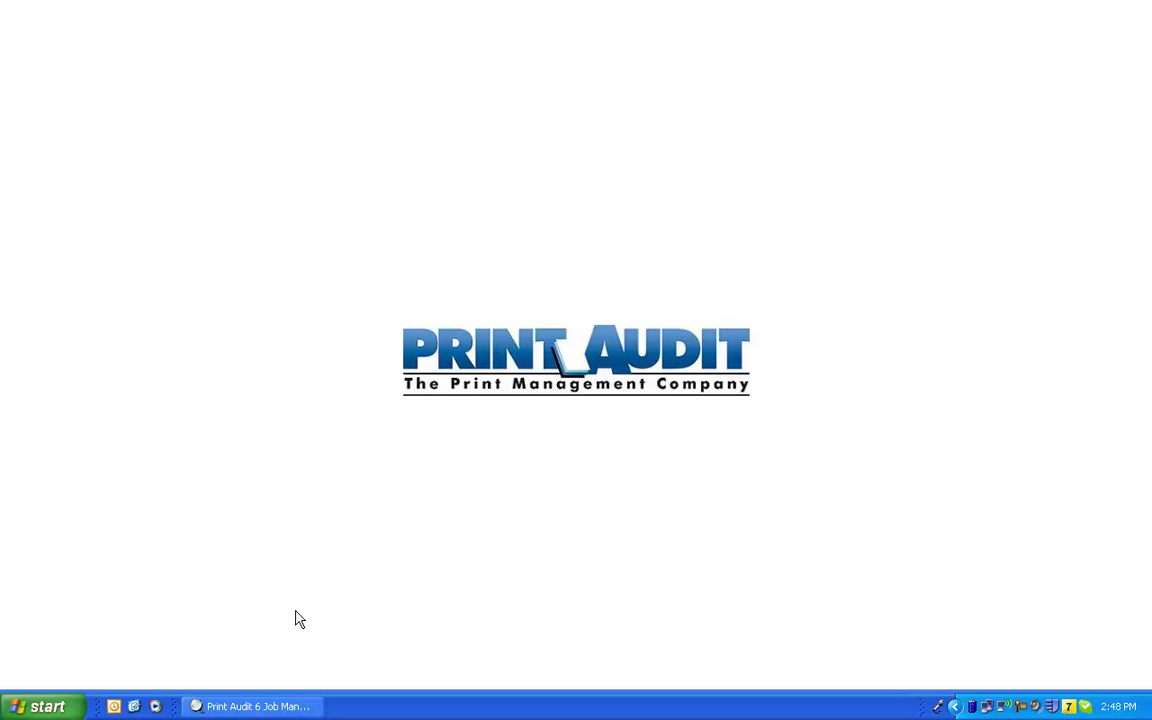
# - Restore Job Manager and run accounting on all 143 jobs, opening Export Jobs with Flat File Export
pyautogui.click(290, 706)
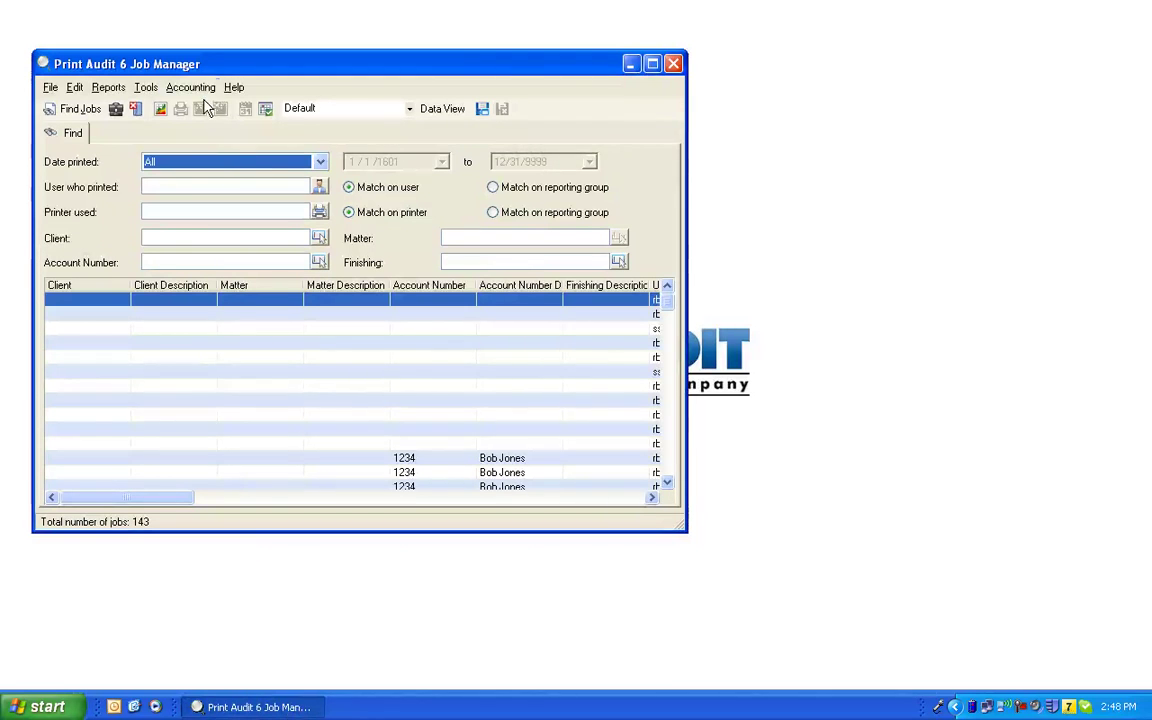
pyautogui.click(185, 87)
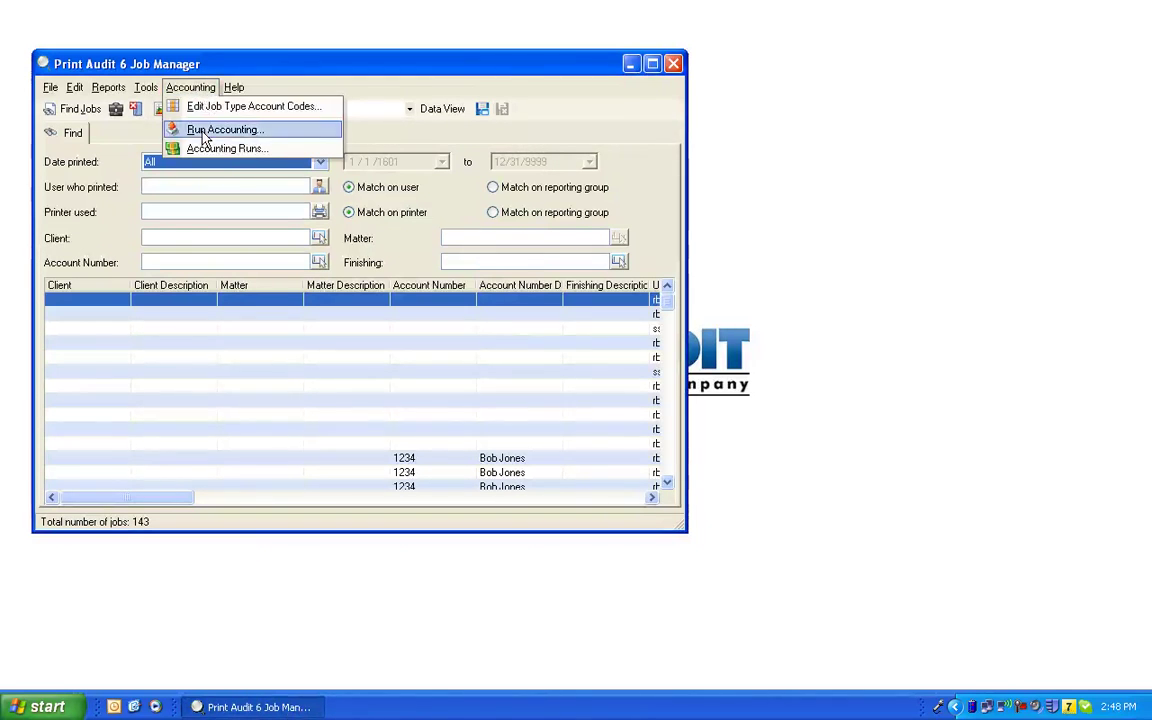
pyautogui.click(201, 130)
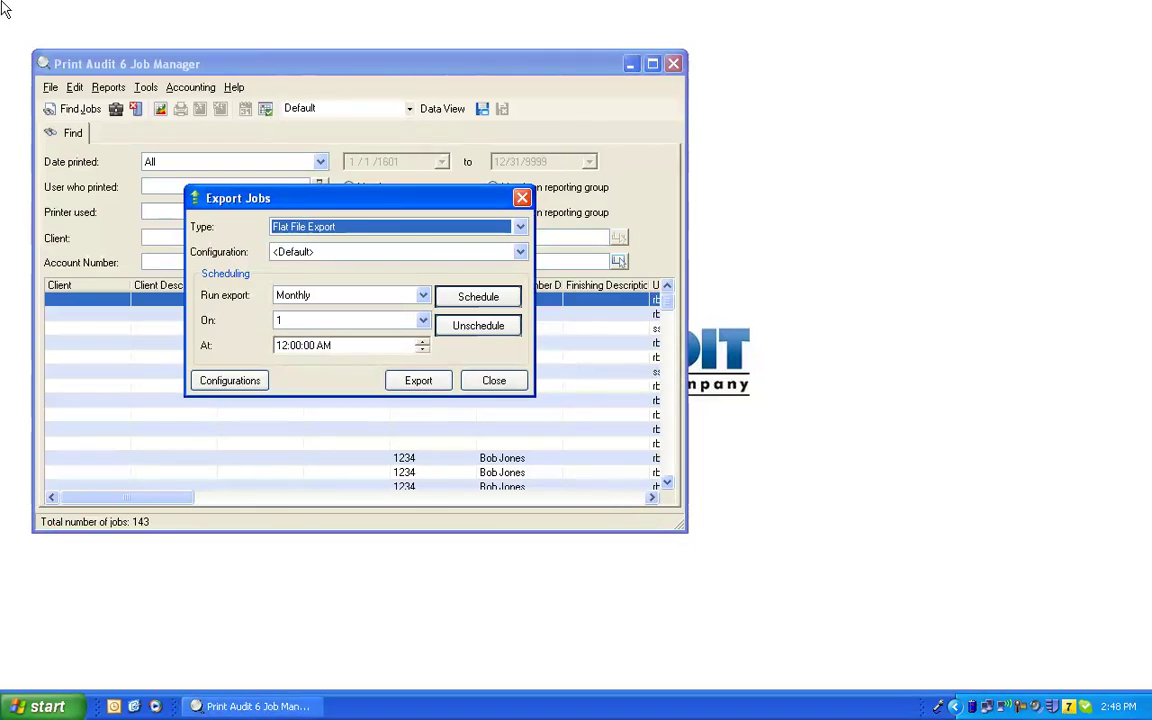
pyautogui.click(280, 254)
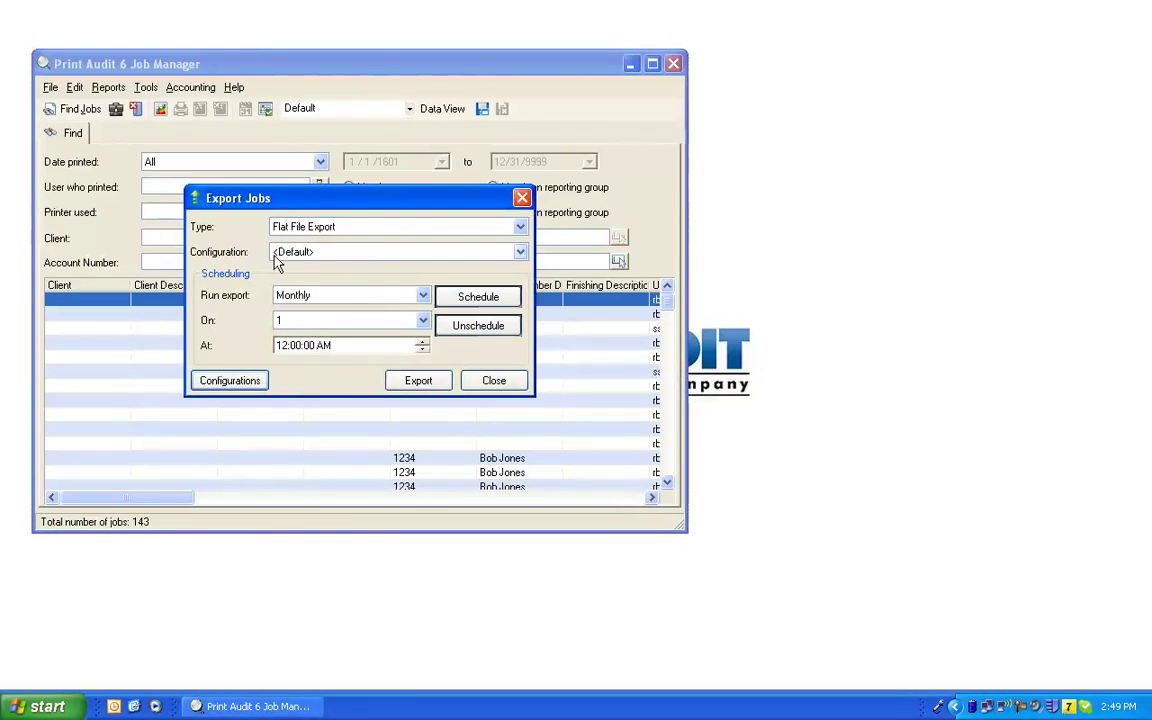
# - In Flat File Configurations, set the output file to 'export' in the PA6 Exports folder
pyautogui.click(228, 381)
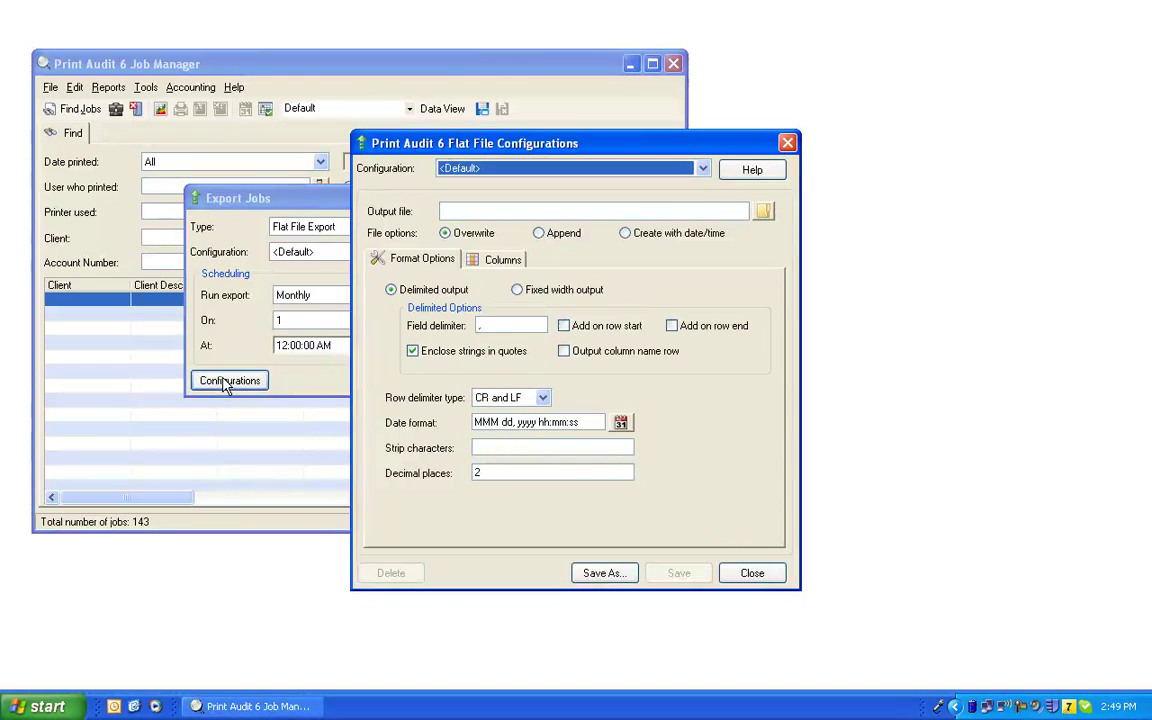
pyautogui.click(502, 206)
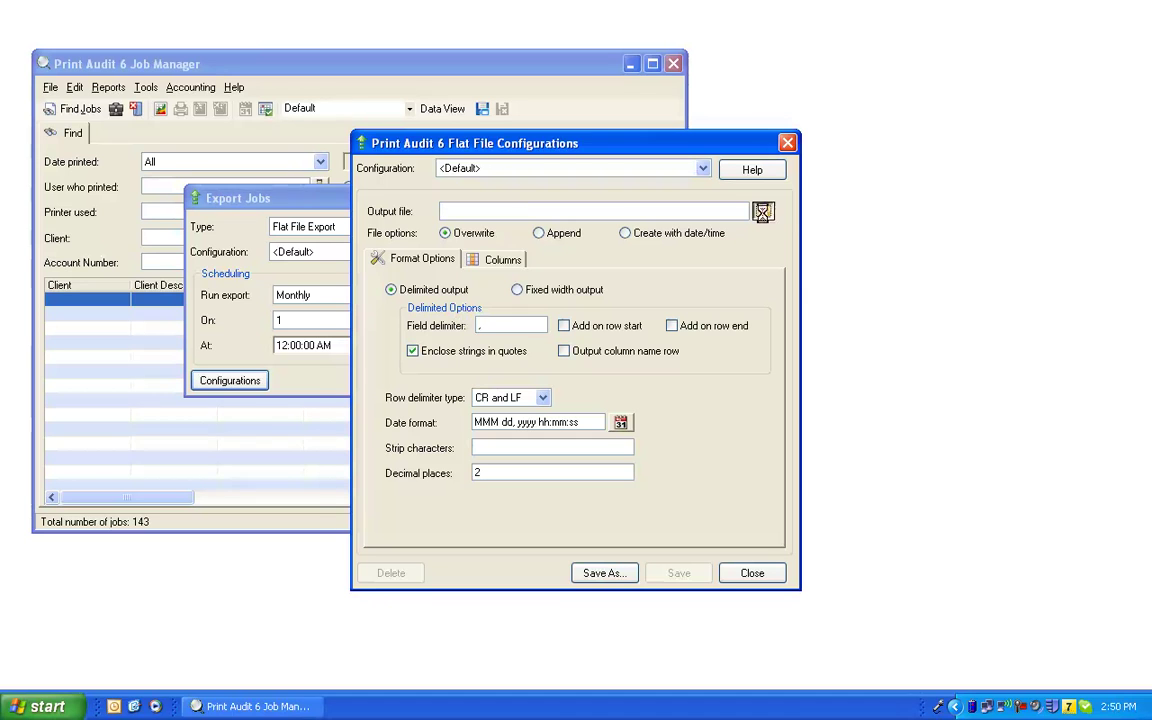
pyautogui.click(763, 212)
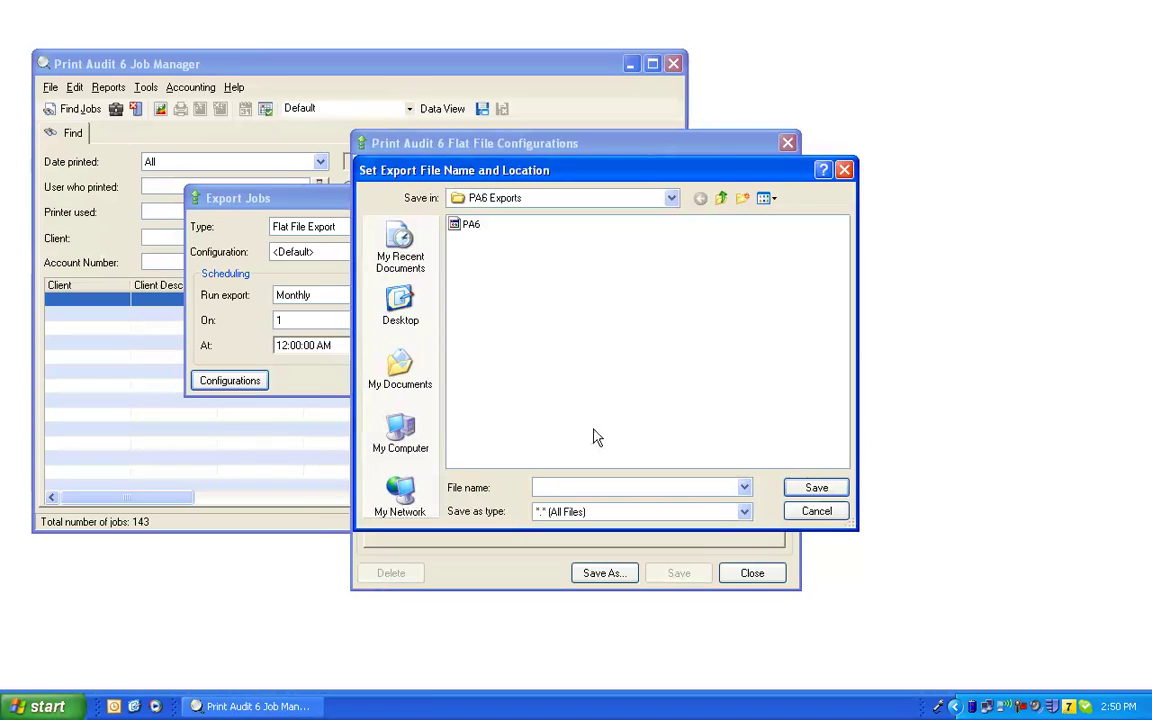
pyautogui.click(565, 487)
pyautogui.write('export')
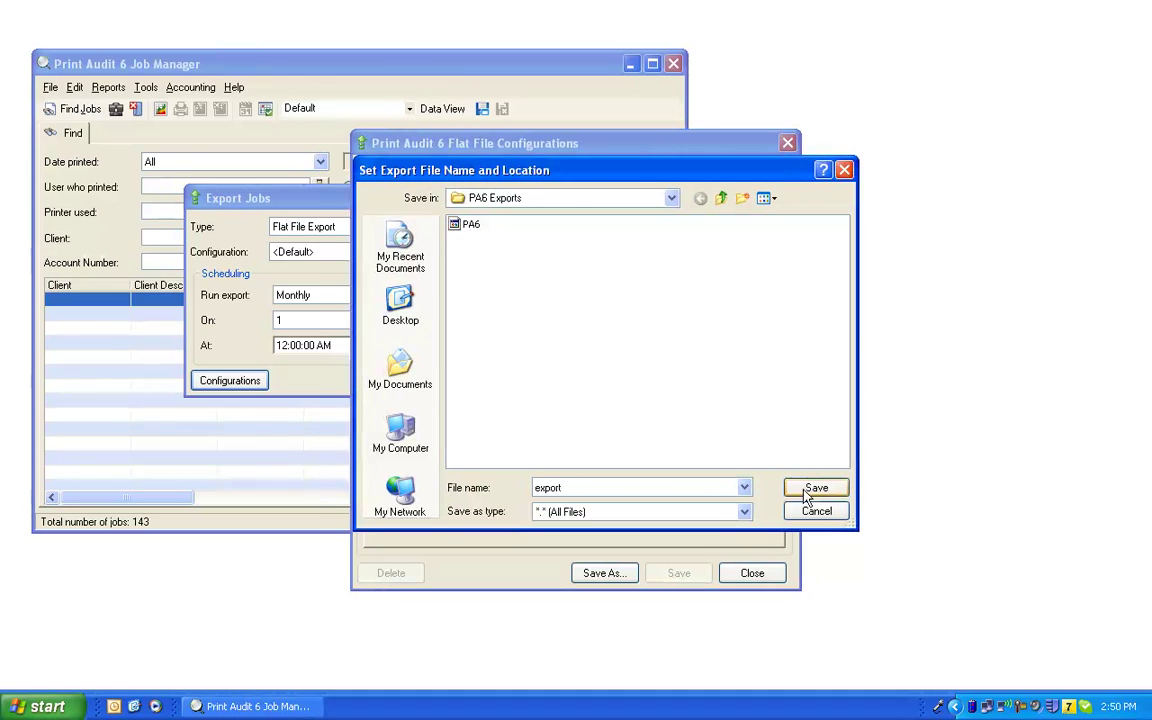
pyautogui.click(816, 487)
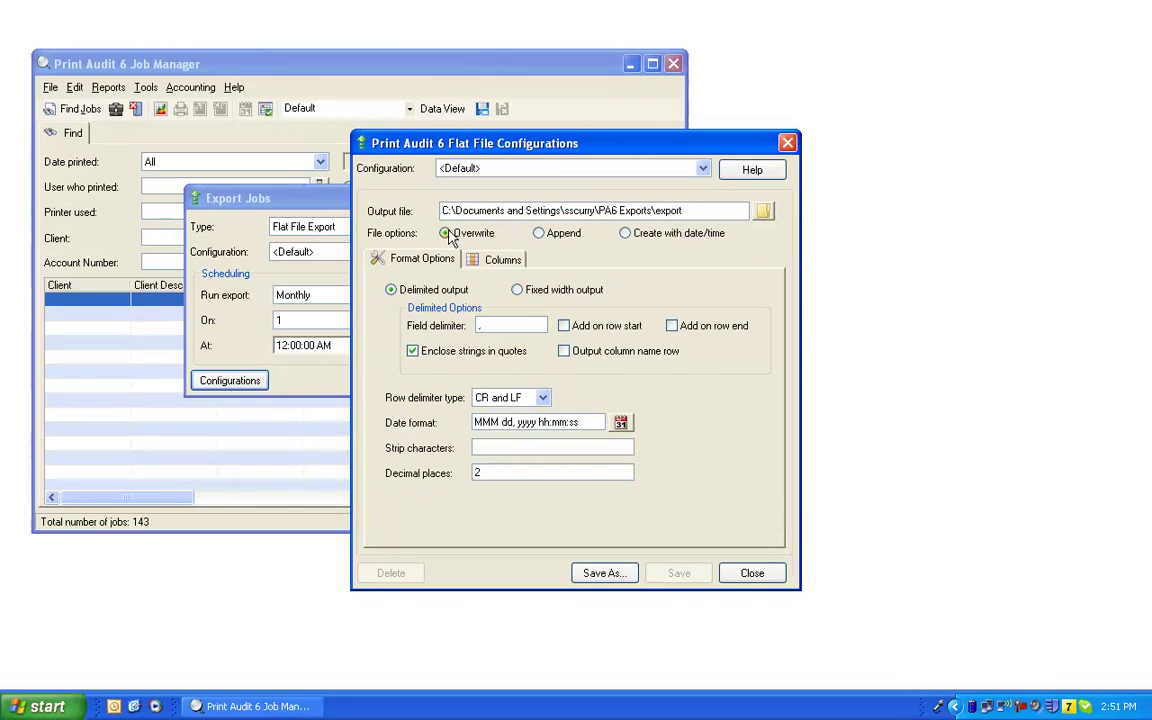
# - Set file options to Create with date/time, keeping comma-delimited output with quoted strings
pyautogui.click(541, 236)
pyautogui.click(626, 235)
pyautogui.click(518, 290)
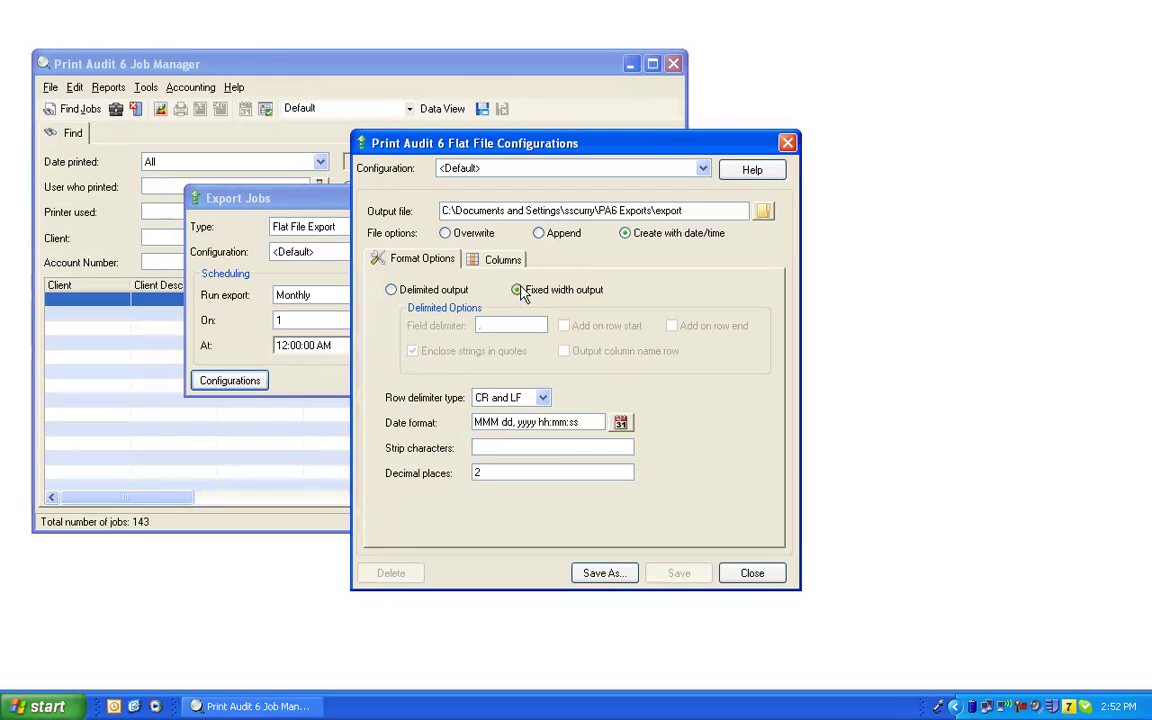
pyautogui.click(412, 297)
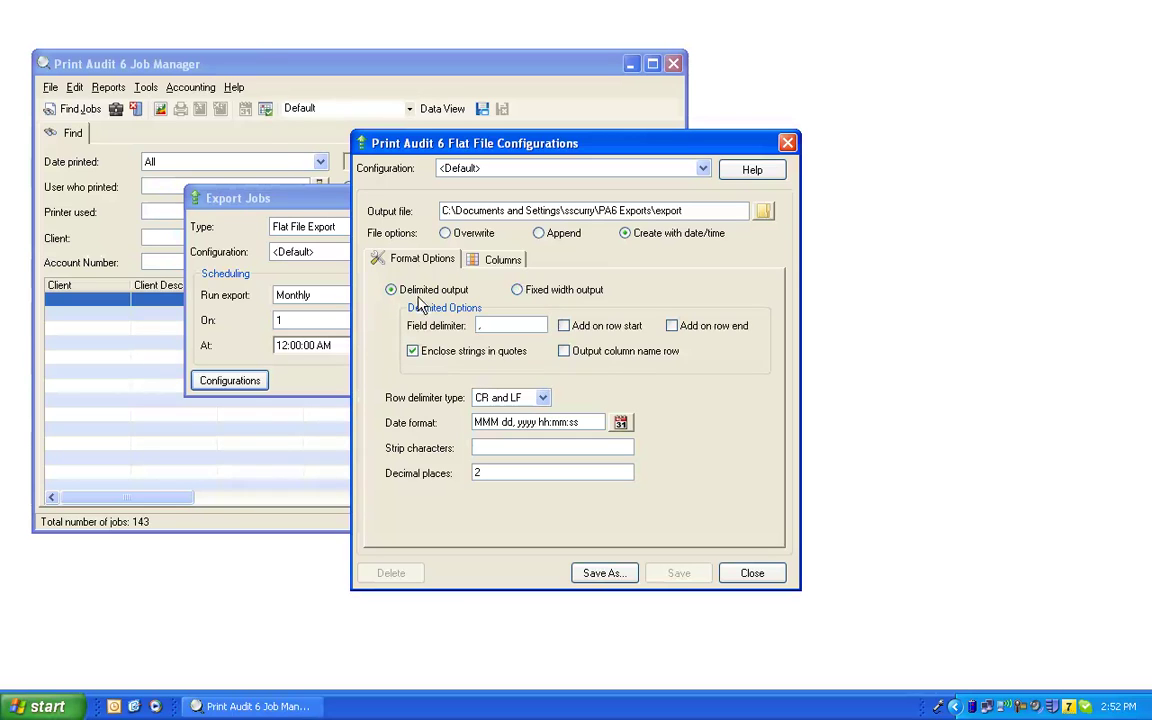
# - Enable the row-end delimiter and the column name row, keeping CR and LF as row delimiter
pyautogui.click(487, 325)
pyautogui.click(671, 332)
pyautogui.click(564, 353)
pyautogui.click(542, 398)
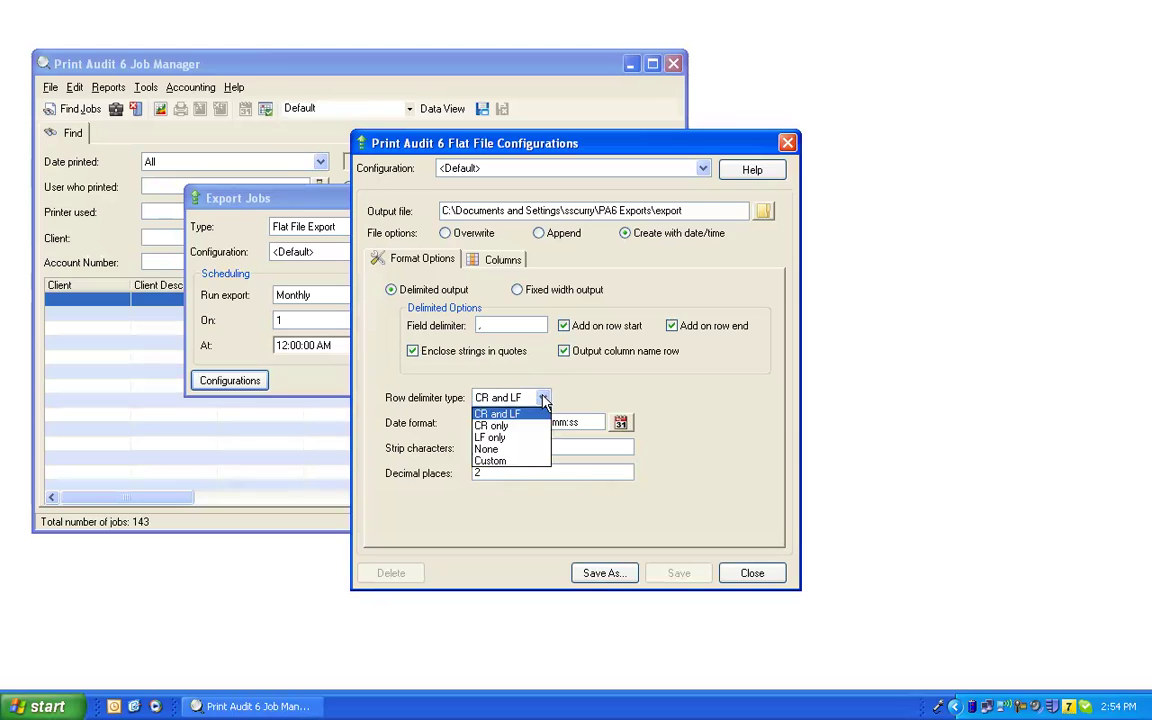
pyautogui.click(543, 399)
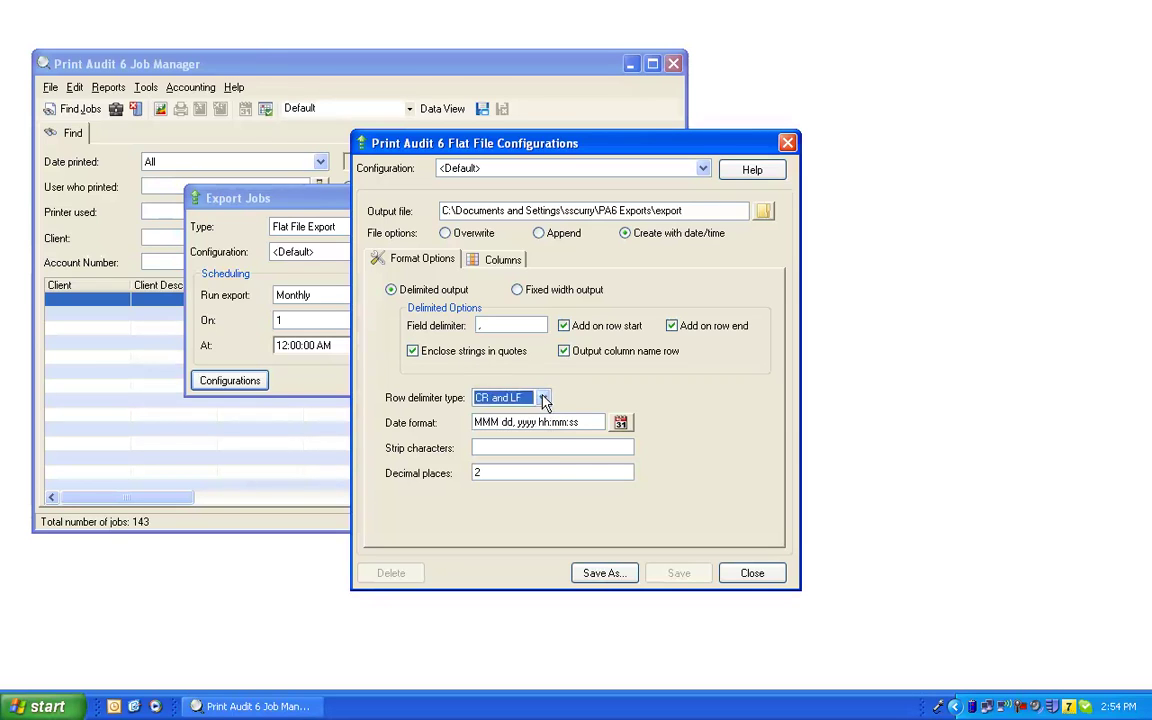
# - Enter a single quote (') in Strip characters, then switch to the Columns page
pyautogui.tripleClick(594, 422)
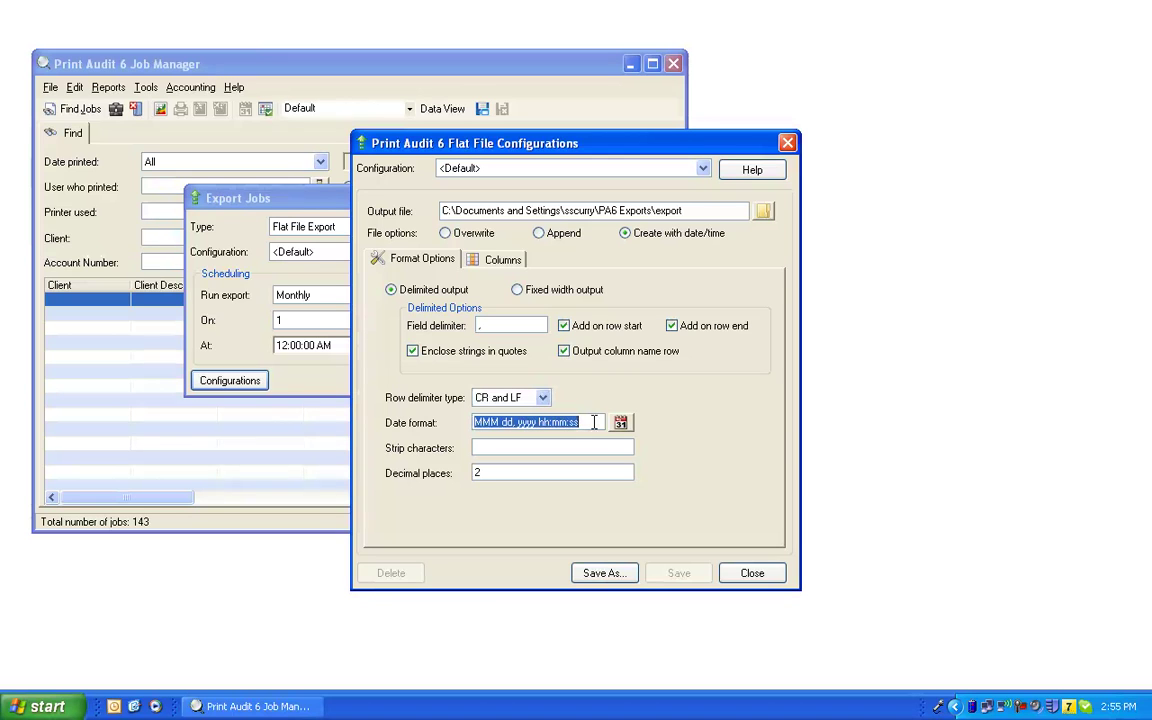
pyautogui.click(596, 447)
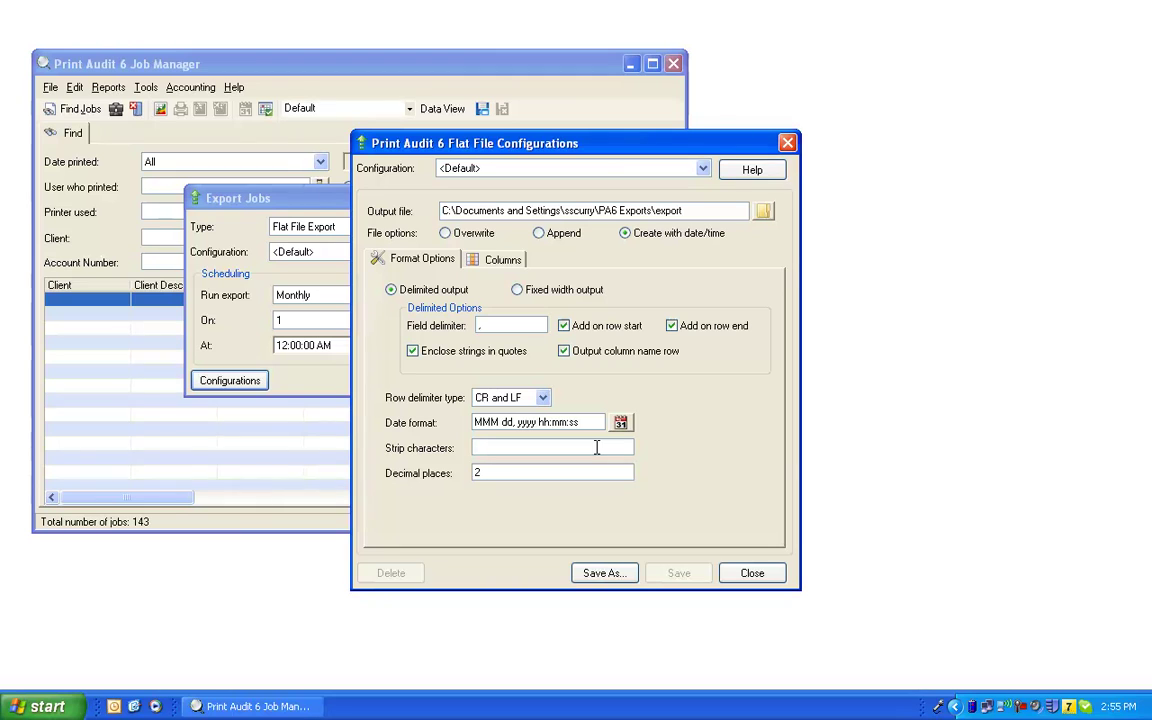
pyautogui.write("'")
pyautogui.click(581, 471)
pyautogui.click(504, 260)
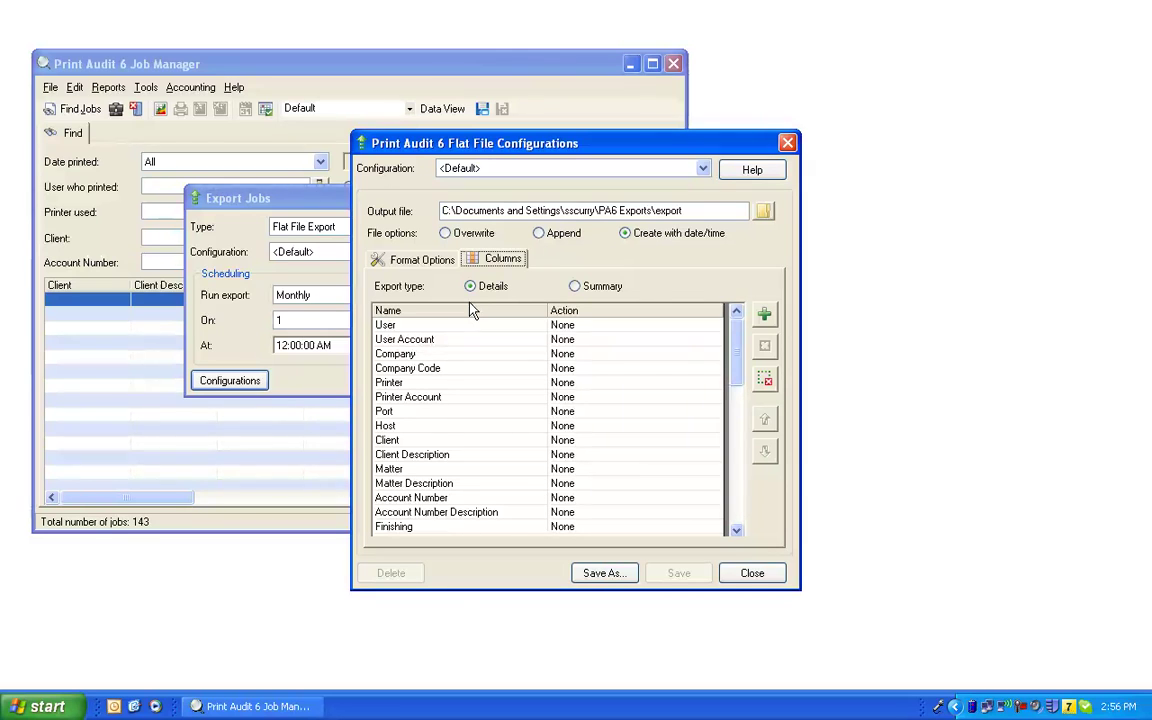
# - Set the Printer column's action to Sort (Desc) in the Details export columns
pyautogui.click(471, 321)
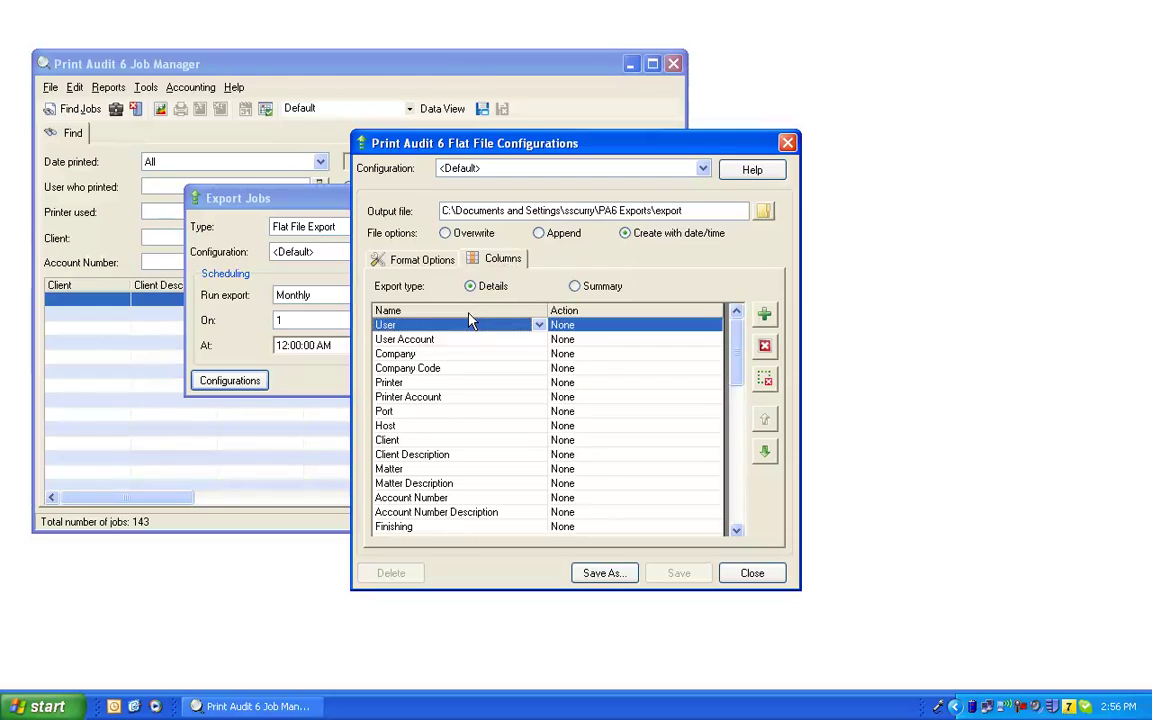
pyautogui.click(540, 326)
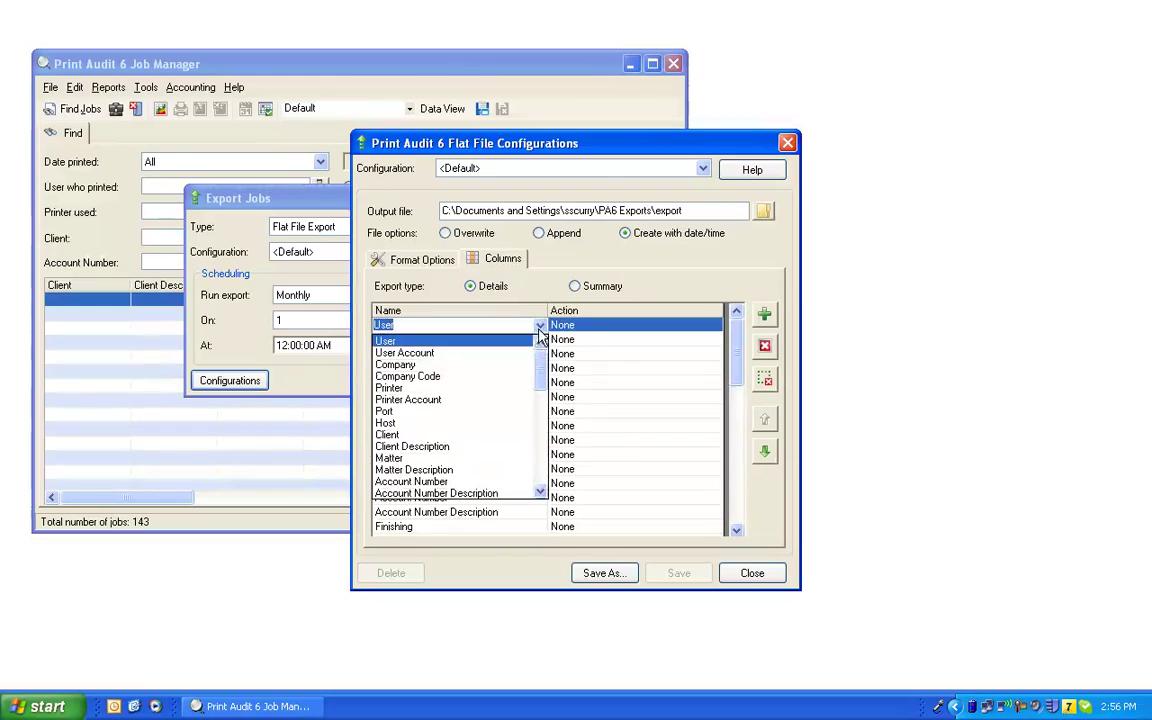
pyautogui.click(510, 394)
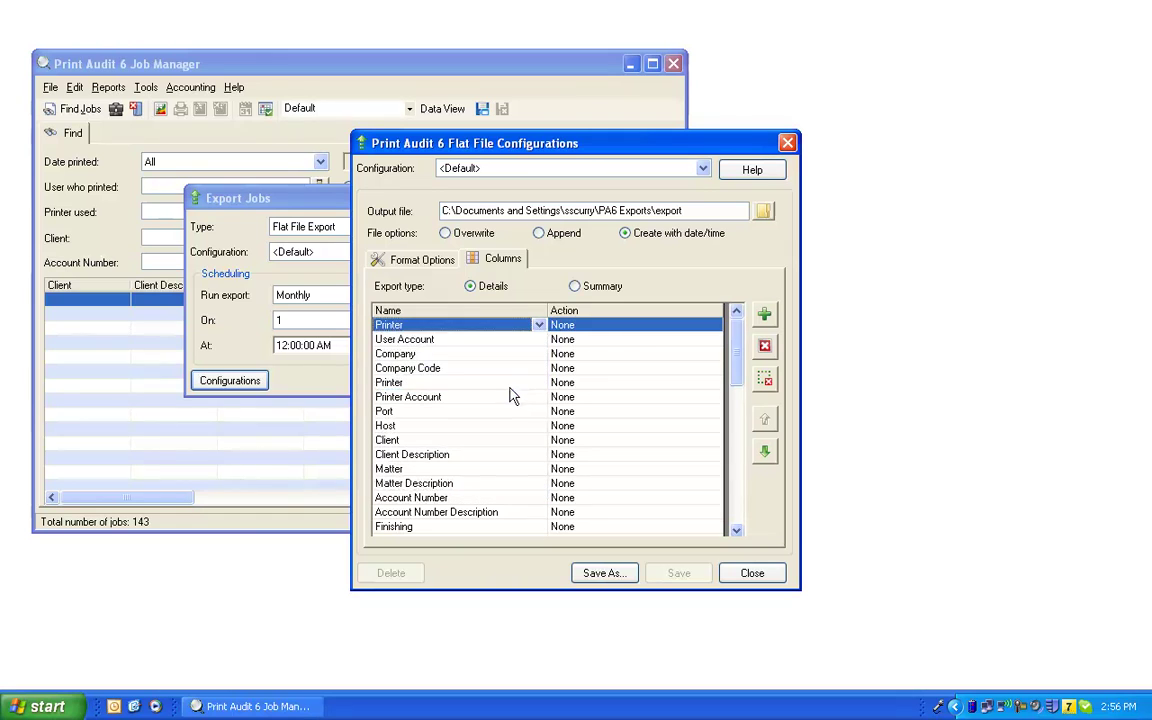
pyautogui.click(686, 332)
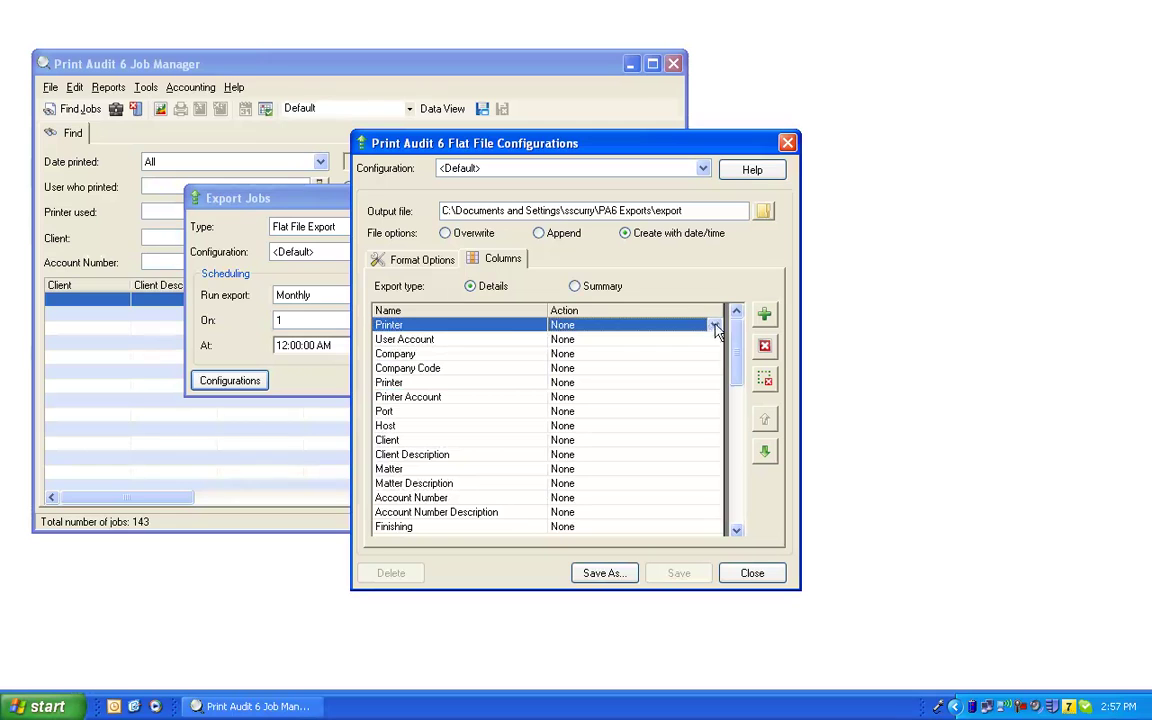
pyautogui.click(714, 326)
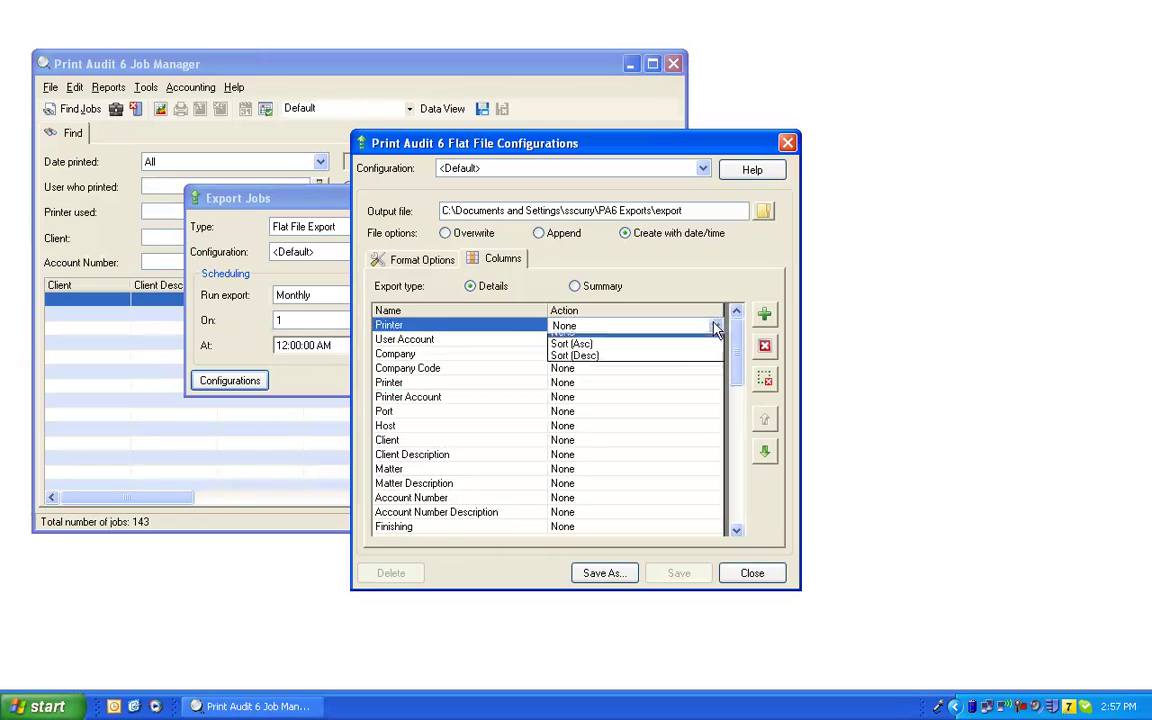
pyautogui.click(700, 375)
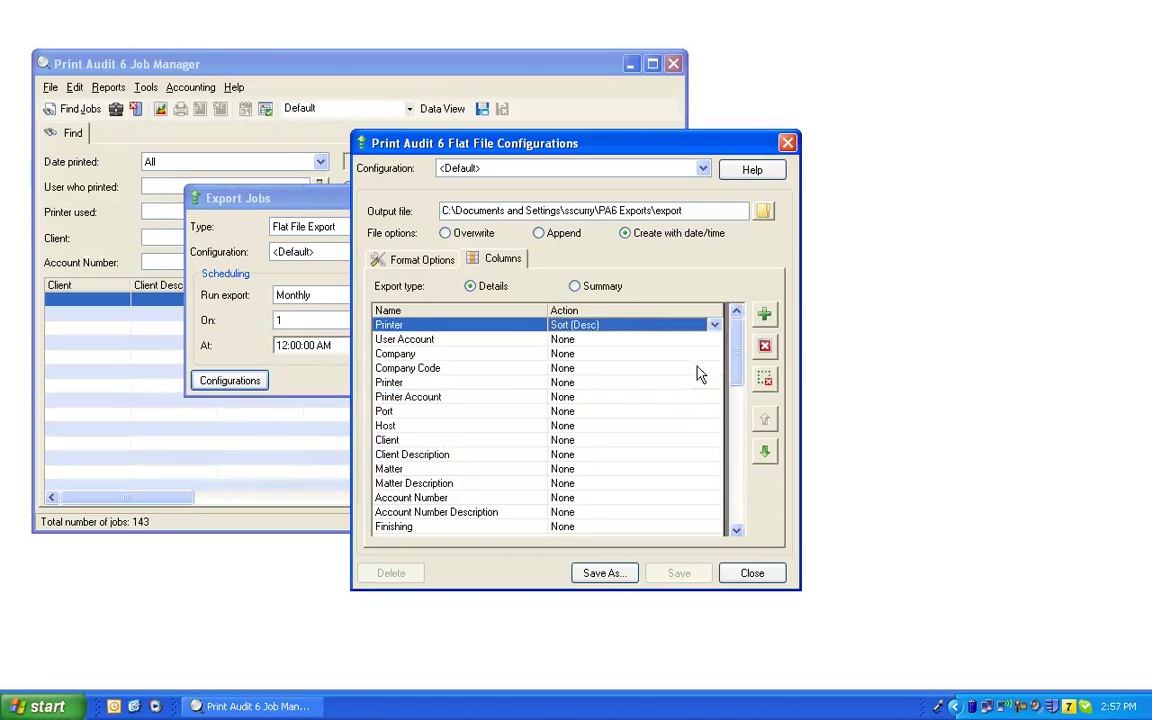
pyautogui.press('End')
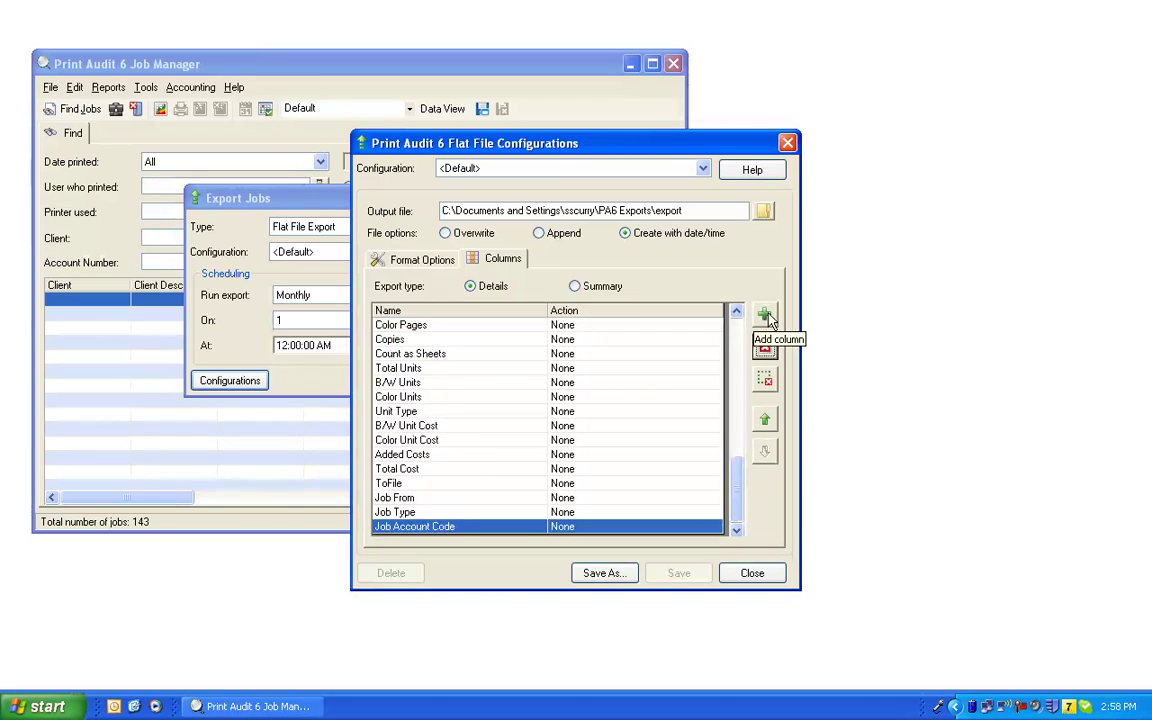
# - Remove the Job From column from the export, cancelling the Remove All prompt
pyautogui.click(738, 531)
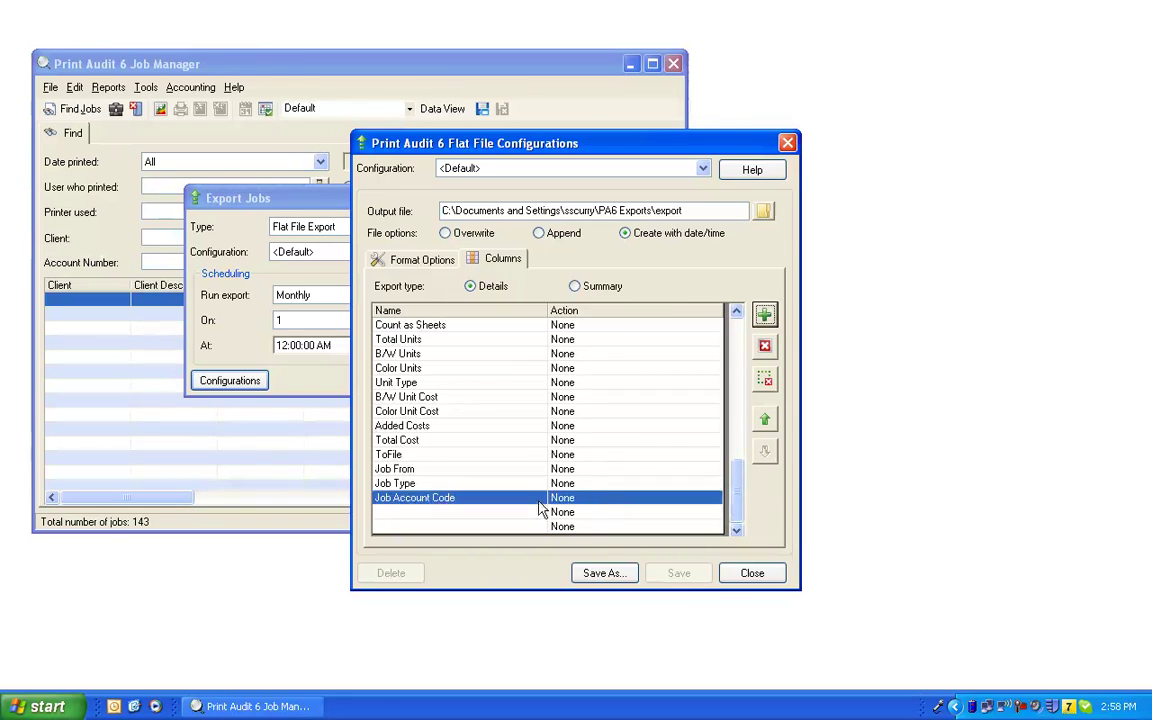
pyautogui.click(447, 470)
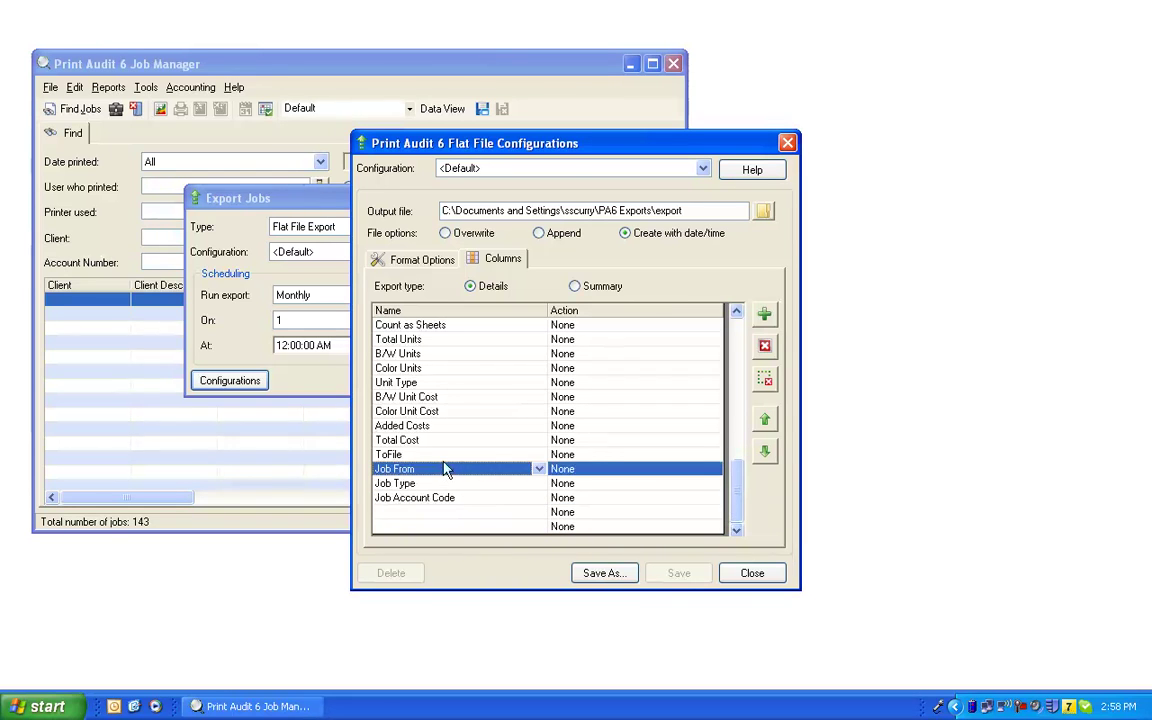
pyautogui.click(765, 347)
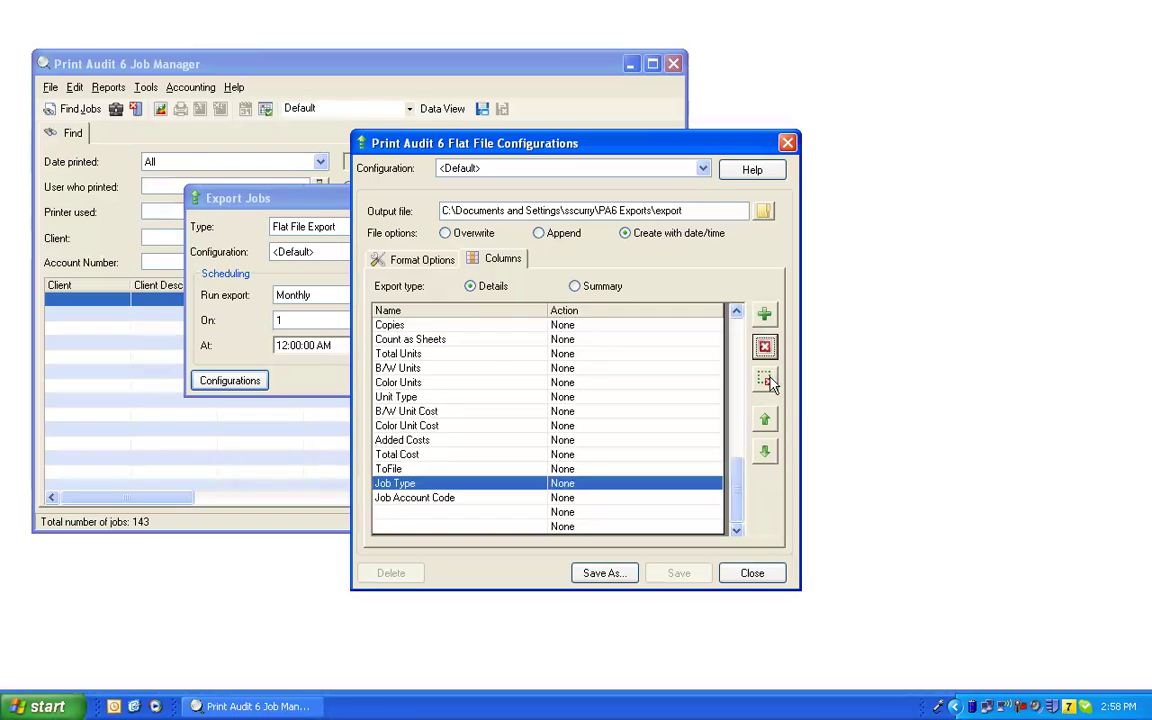
pyautogui.click(765, 381)
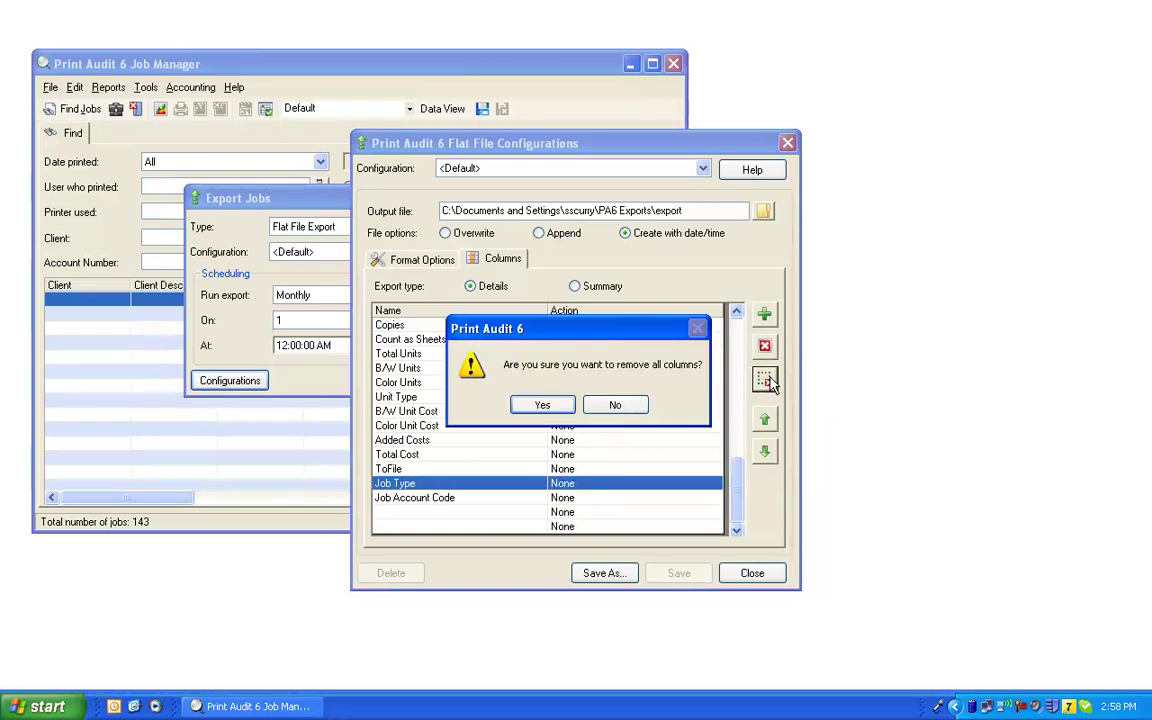
pyautogui.click(616, 405)
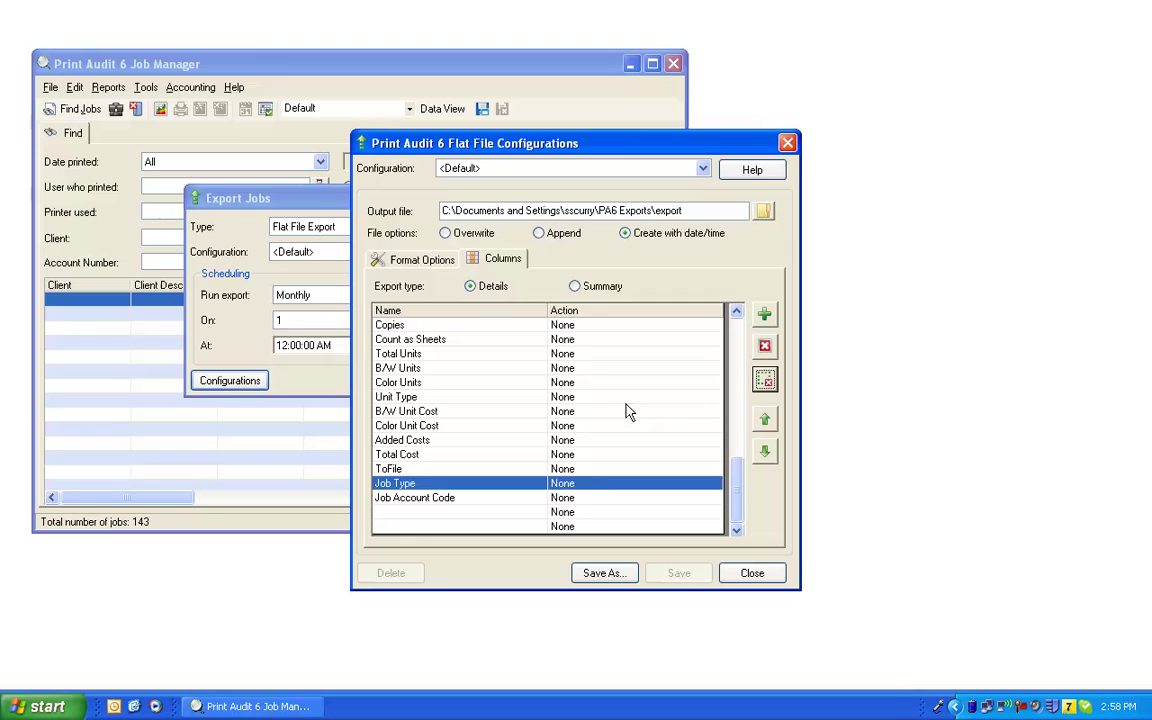
# - Move Color Unit Cost and Job Type down to the end, after Job Account Code
pyautogui.click(519, 431)
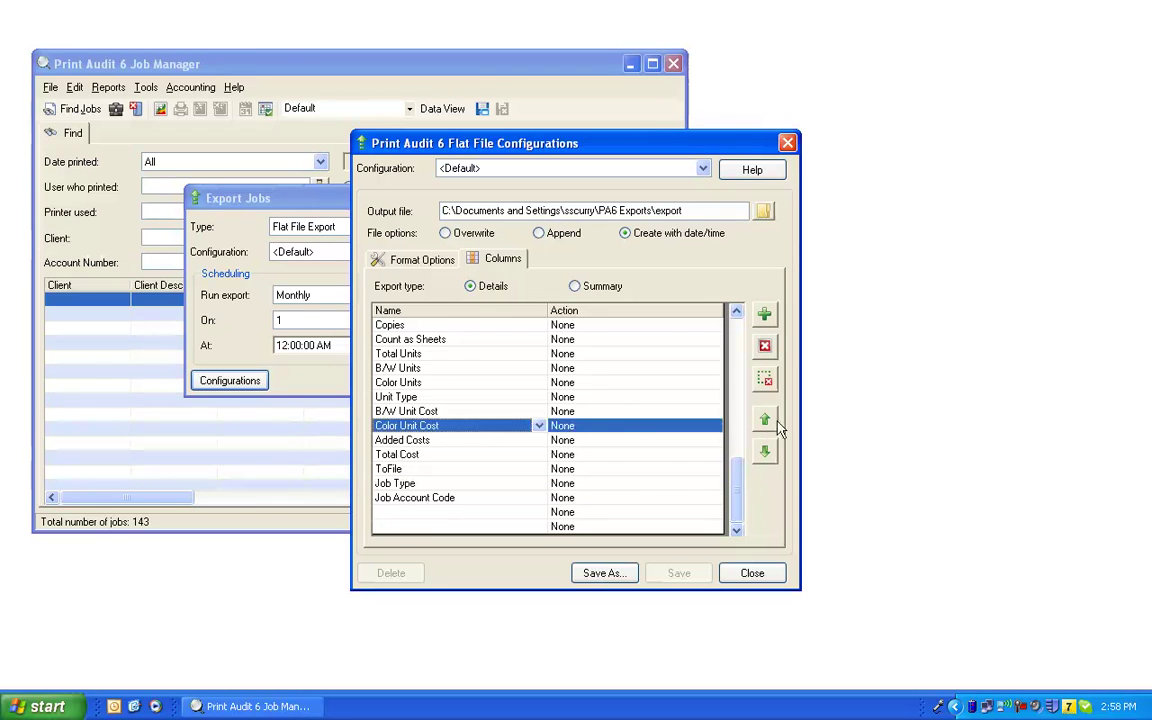
pyautogui.click(765, 451)
pyautogui.click(765, 451)
pyautogui.click(765, 451)
pyautogui.click(765, 451)
pyautogui.click(765, 451)
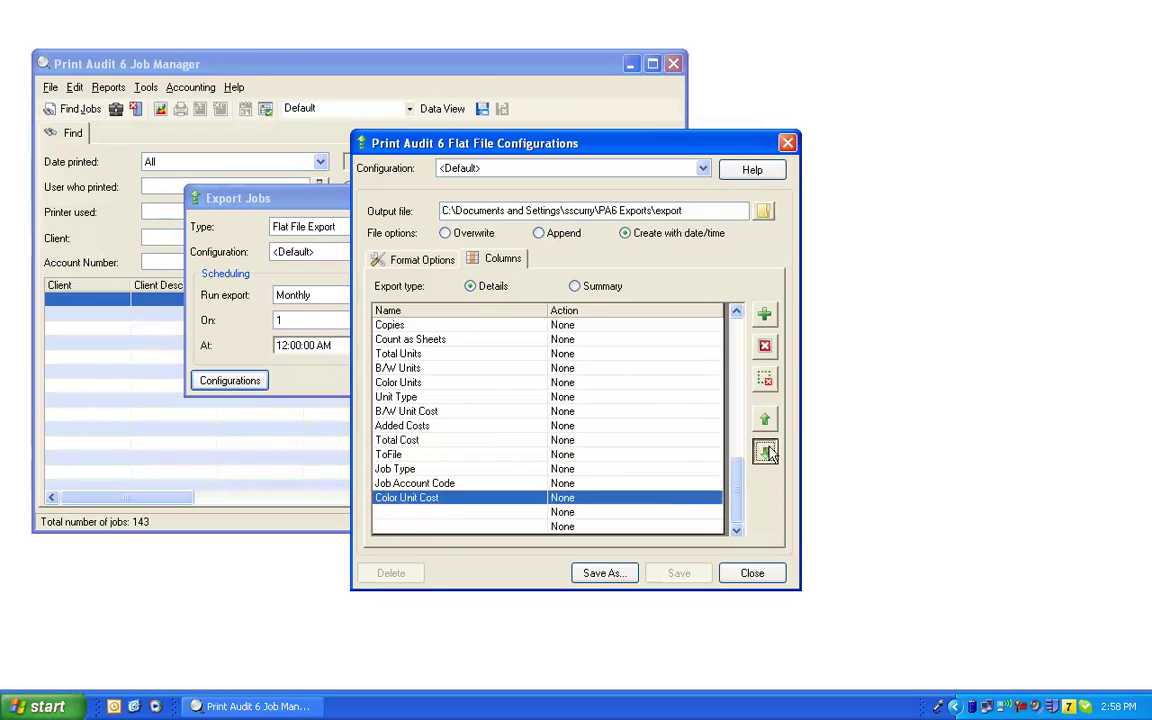
pyautogui.click(765, 451)
pyautogui.click(525, 470)
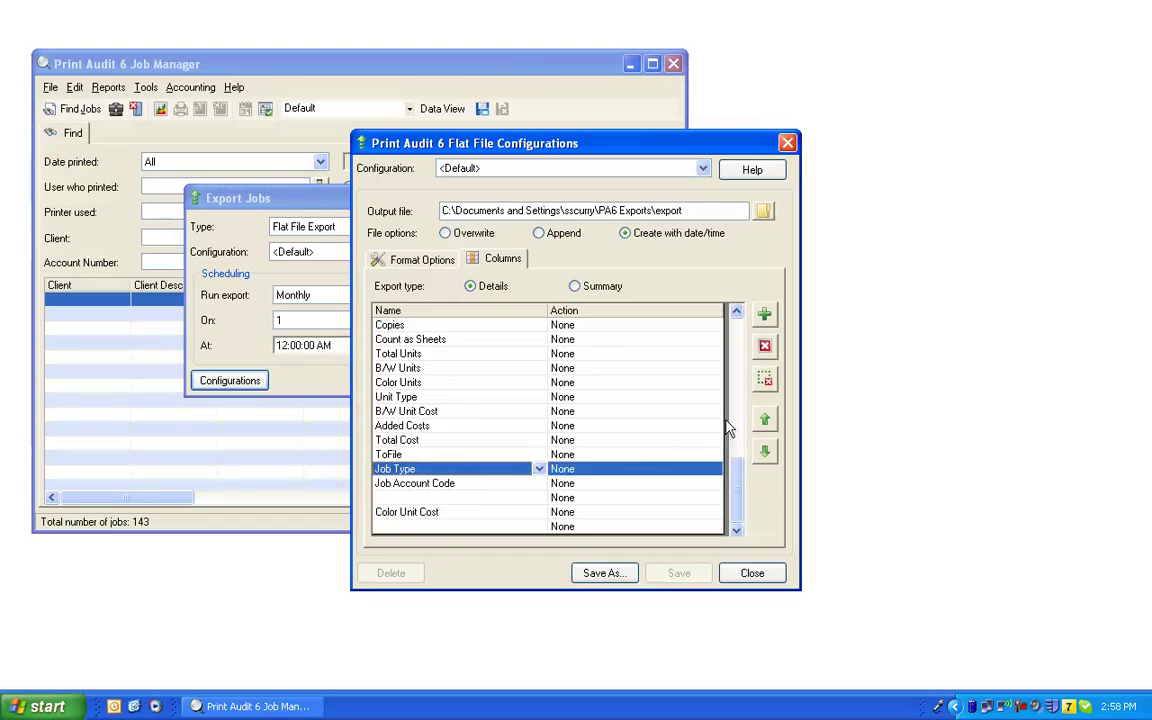
pyautogui.click(765, 451)
pyautogui.click(765, 451)
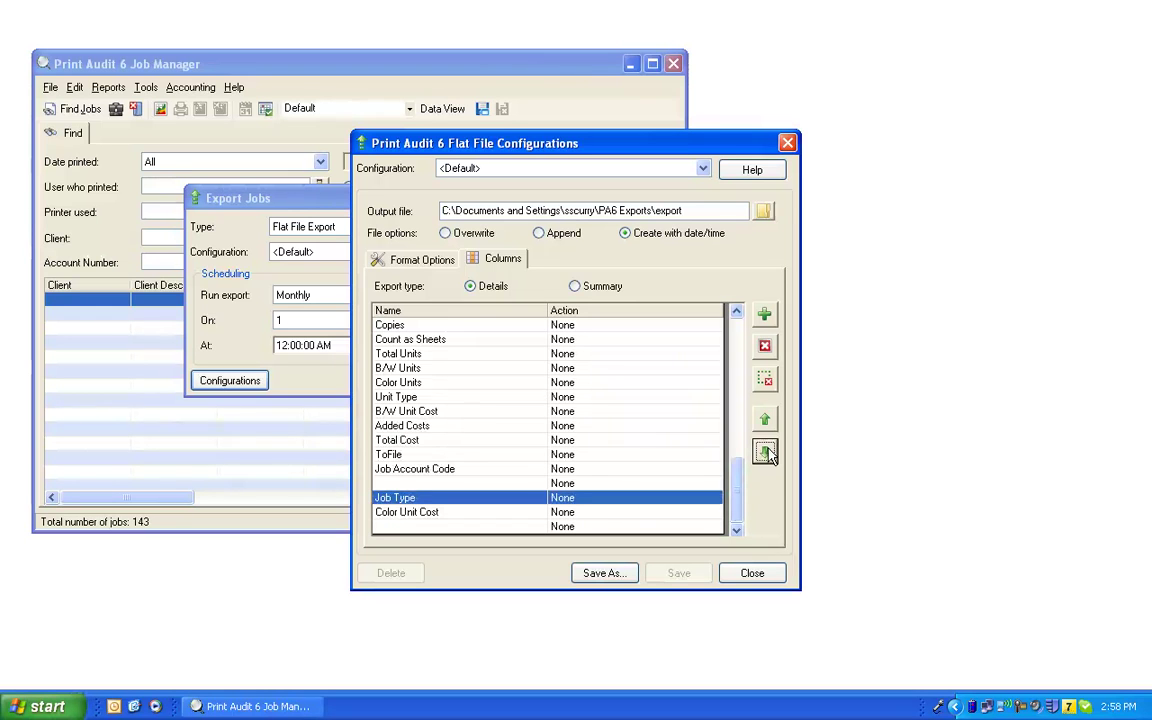
# - Save the configuration as 'Basic Export' and close the Flat File Configurations window
pyautogui.click(604, 571)
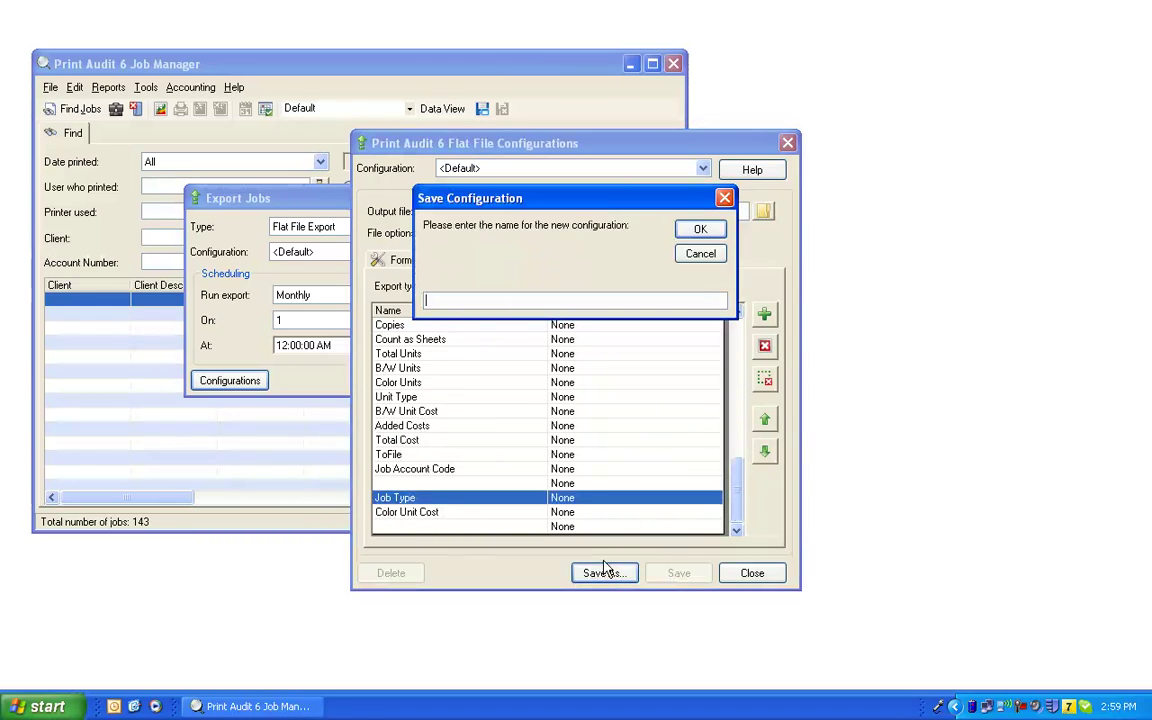
pyautogui.write('Basic Export')
pyautogui.click(716, 237)
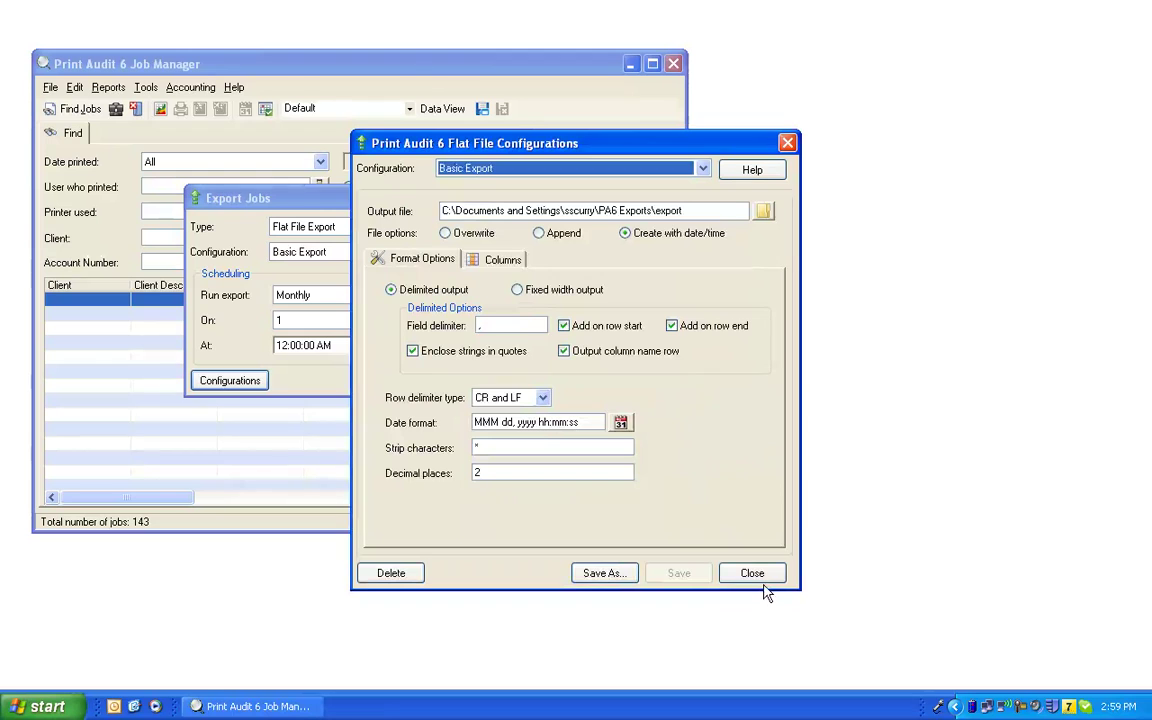
pyautogui.click(760, 582)
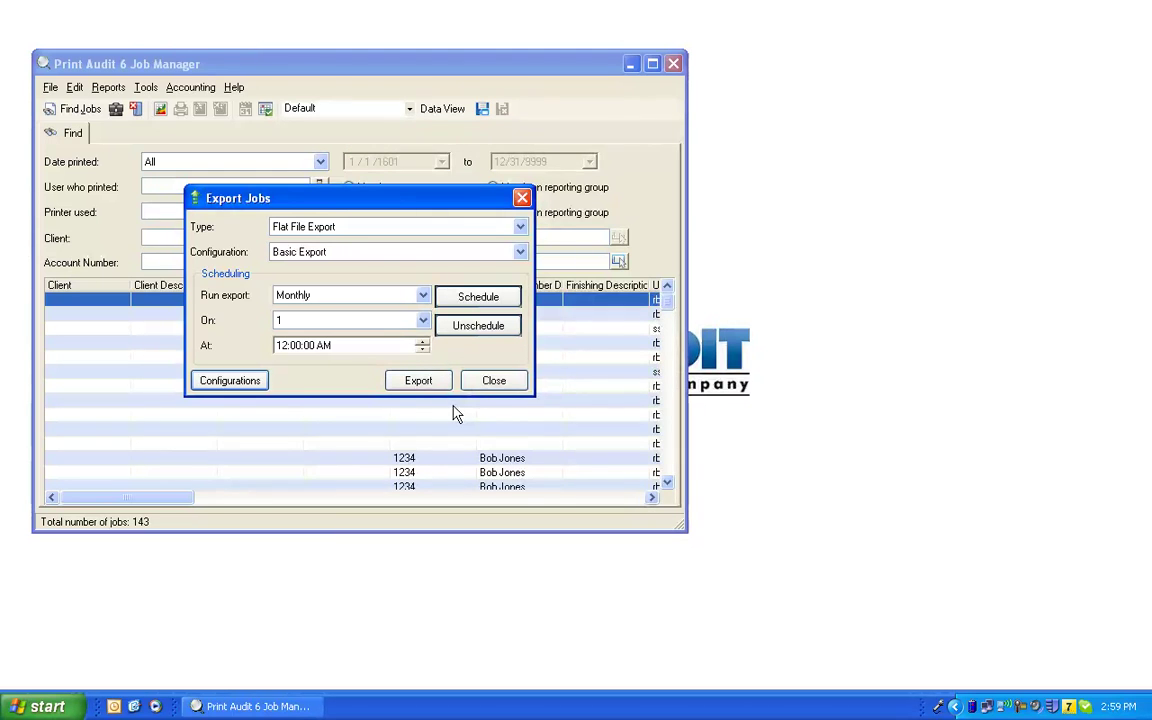
pyautogui.click(495, 251)
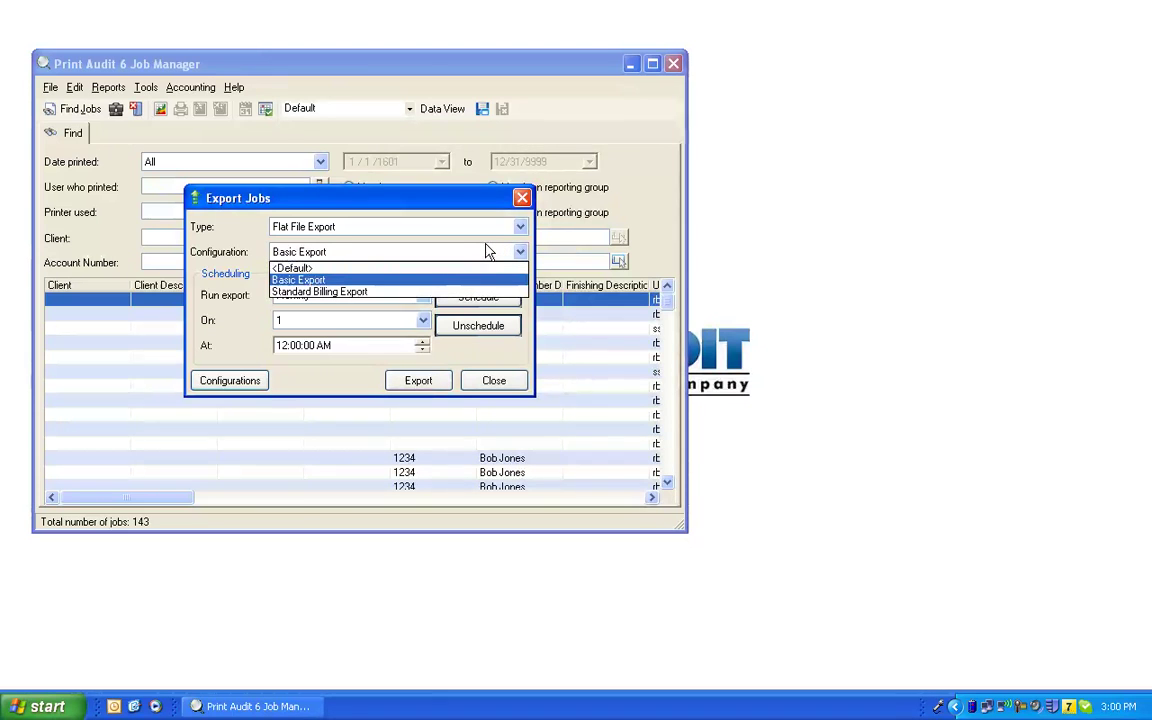
pyautogui.click(462, 280)
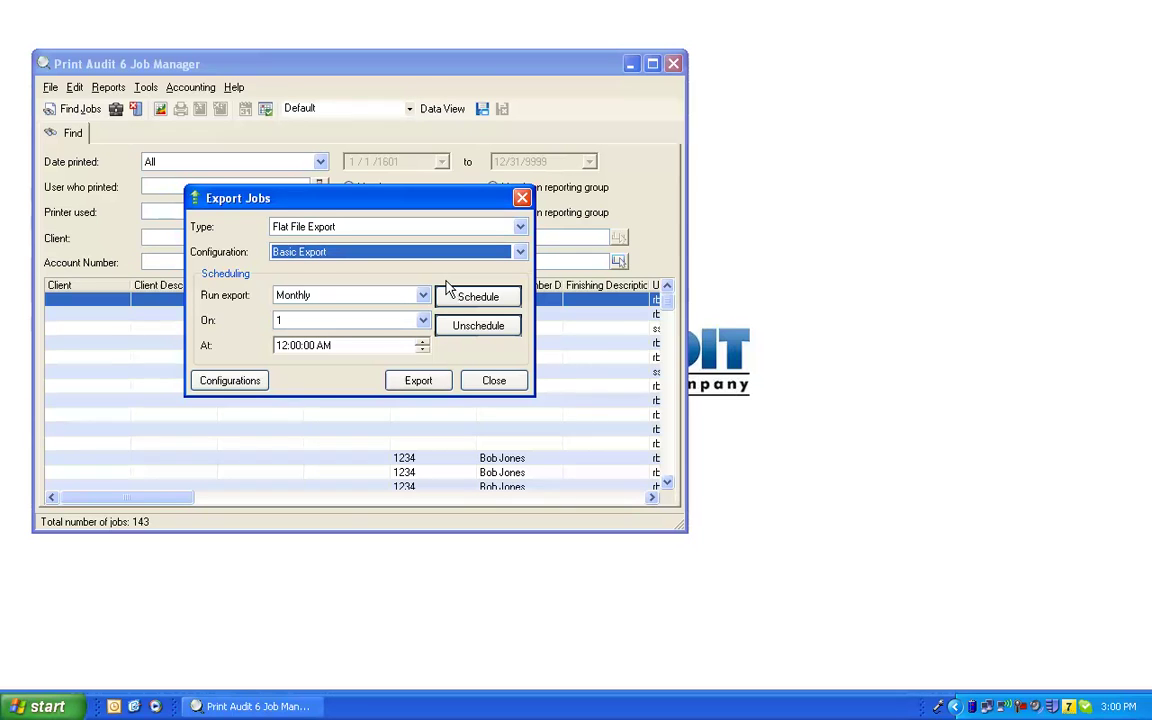
# - Load Basic Export, switch it to fixed width output, and cancel the delete prompt
pyautogui.click(238, 390)
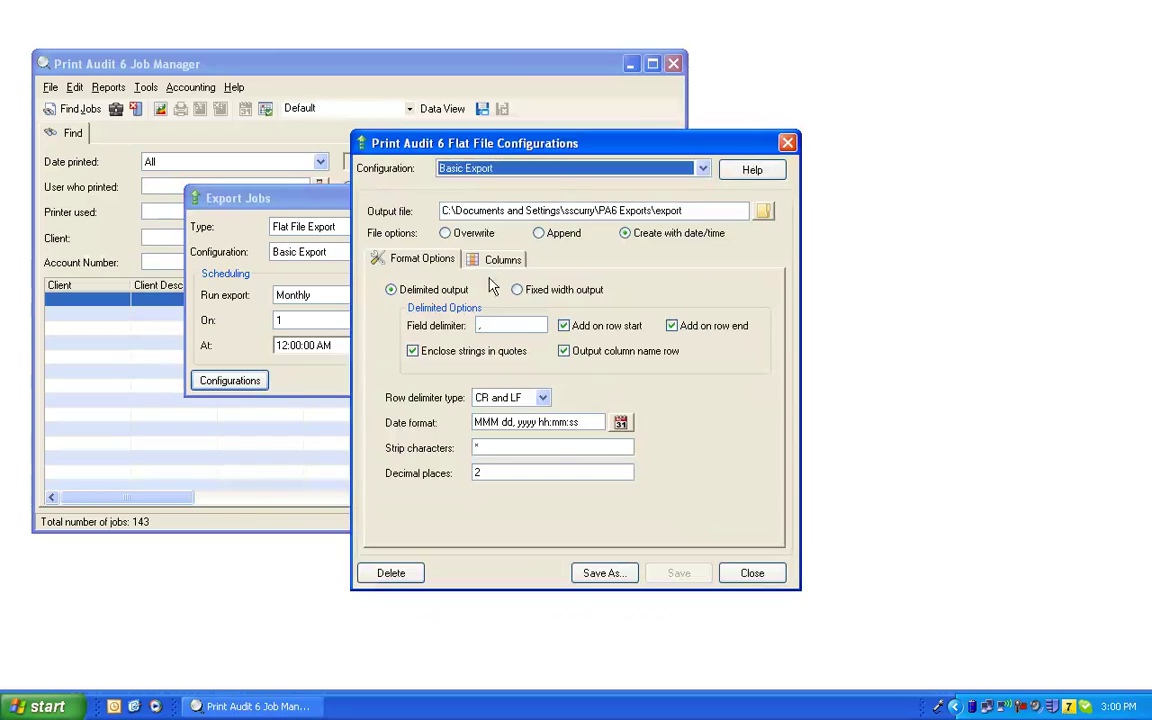
pyautogui.click(580, 172)
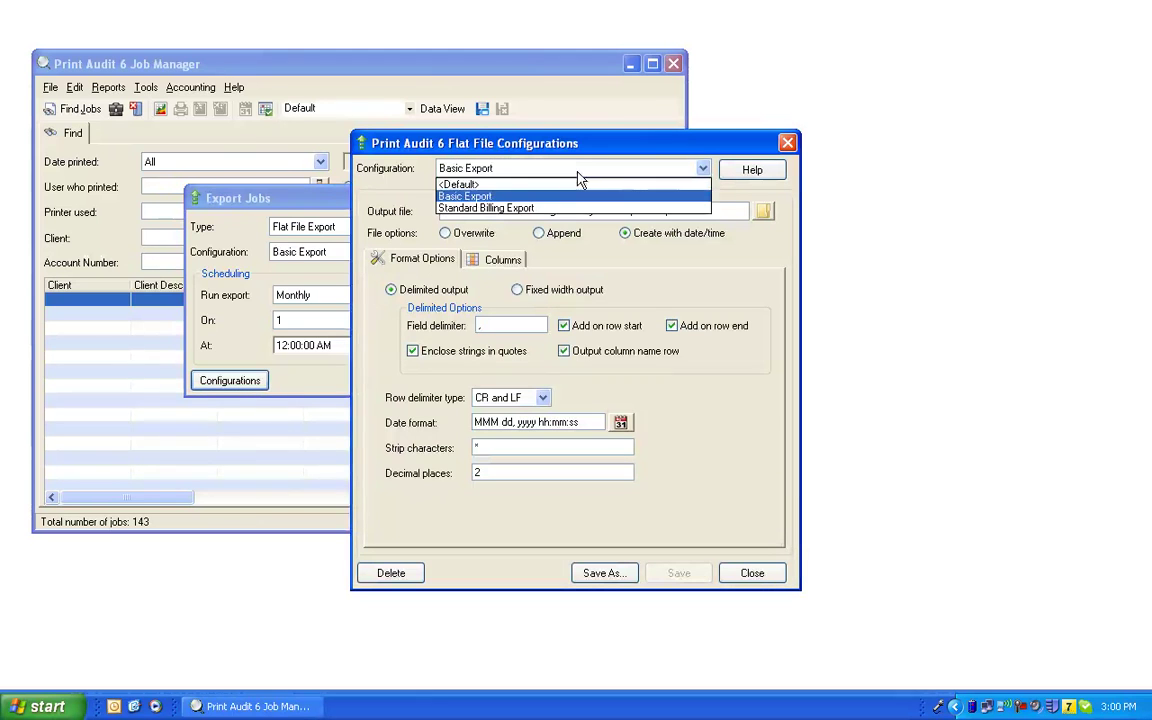
pyautogui.click(578, 196)
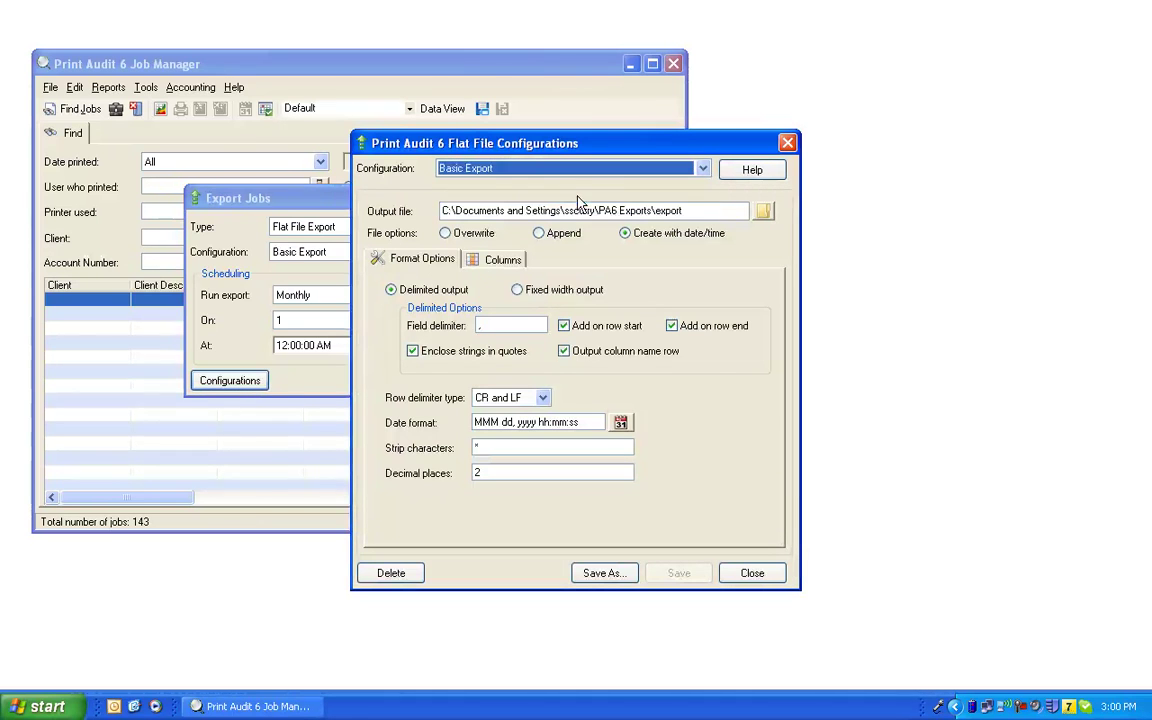
pyautogui.click(520, 291)
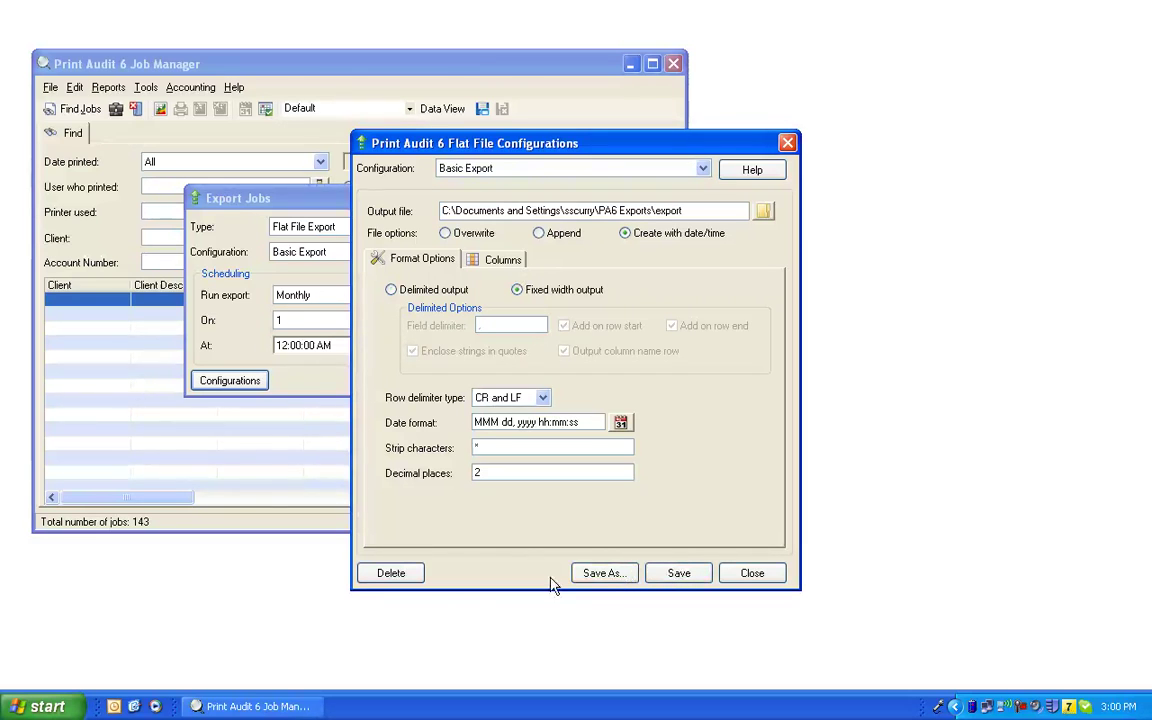
pyautogui.click(392, 573)
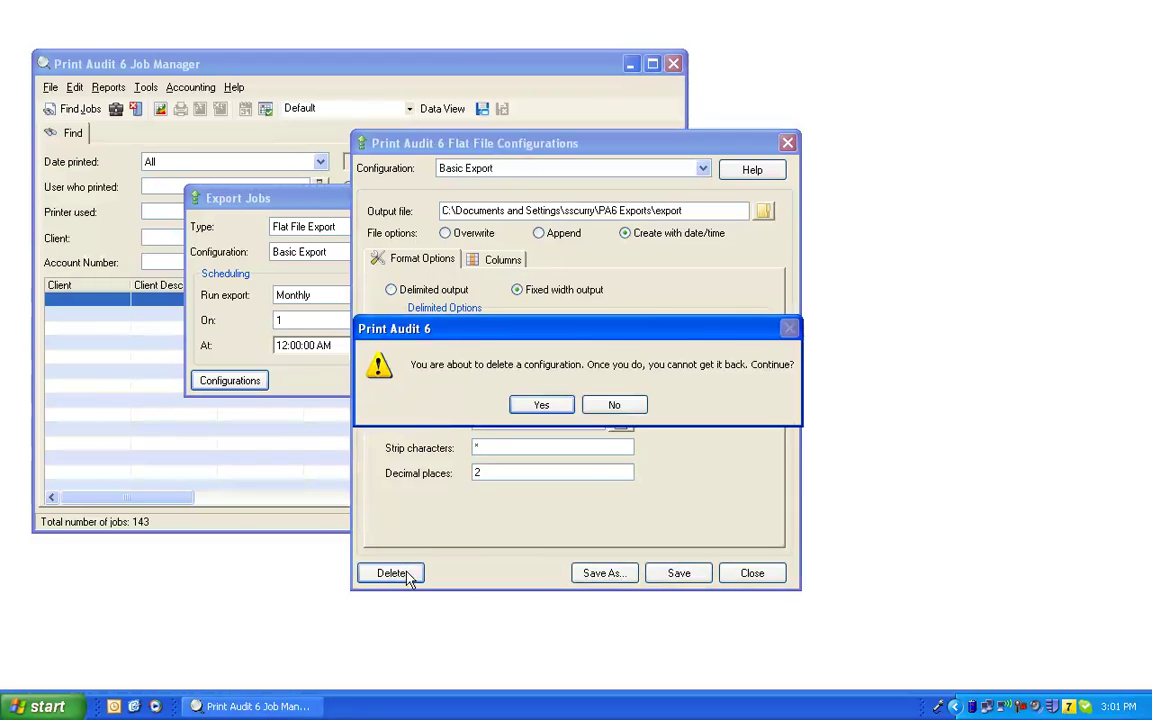
pyautogui.click(614, 406)
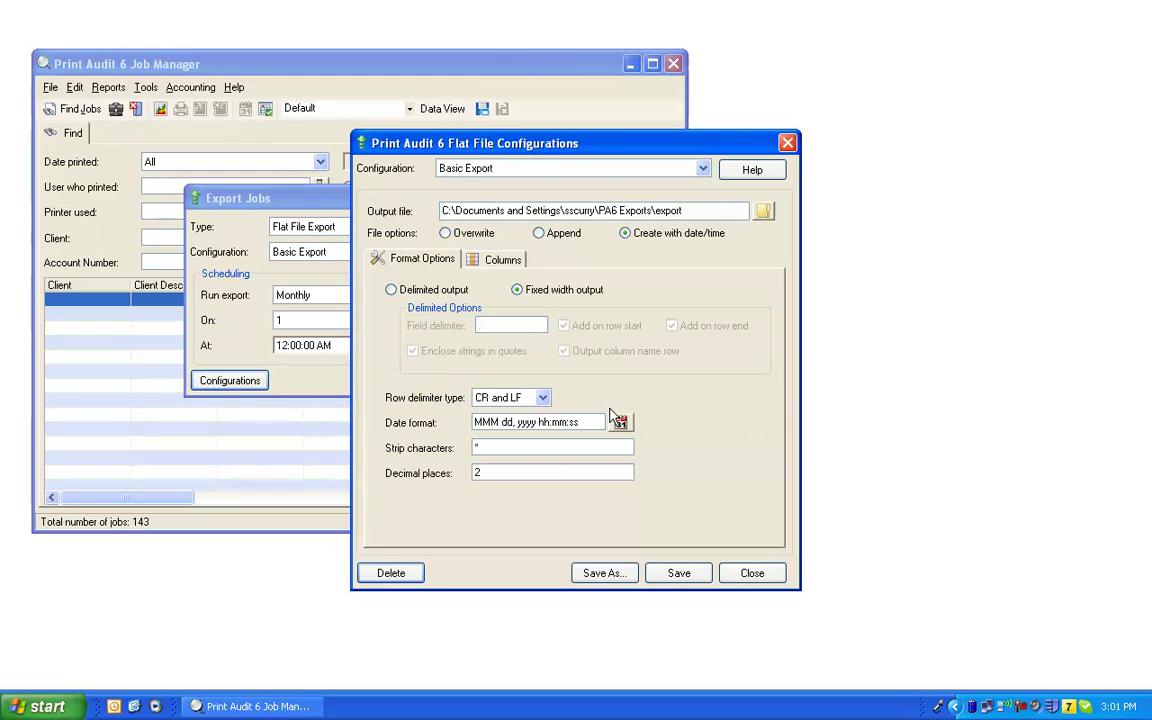